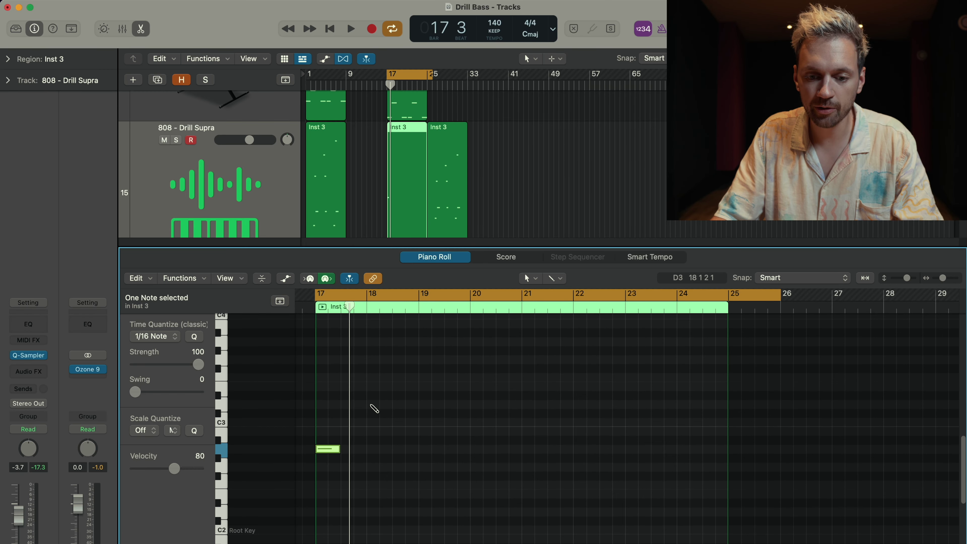
# - Pencil in an 808 note at bar 18 and a root note at bar 20, then play from bar 17
pyautogui.click(371, 404)
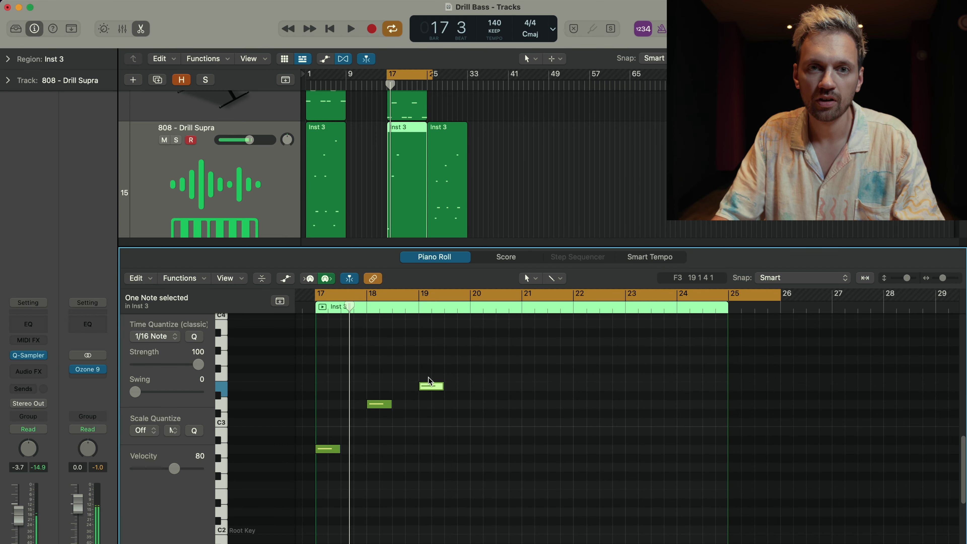
pyautogui.click(433, 404)
pyautogui.hscroll(1, 449, 419)
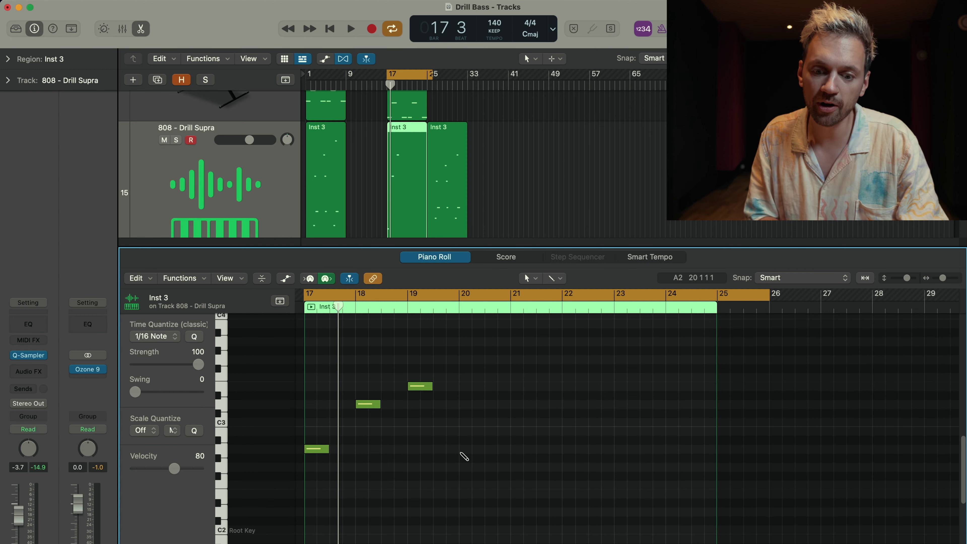
pyautogui.click(462, 450)
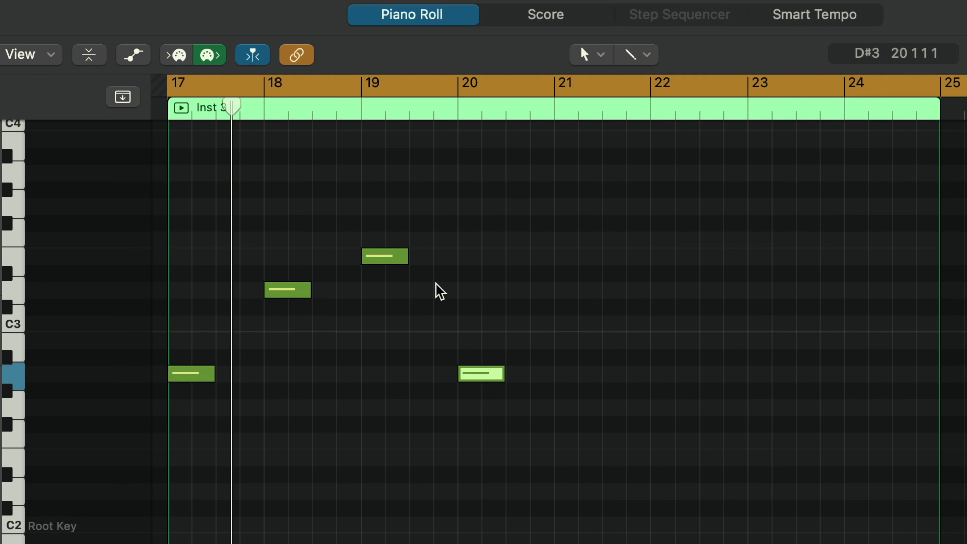
pyautogui.press('space')
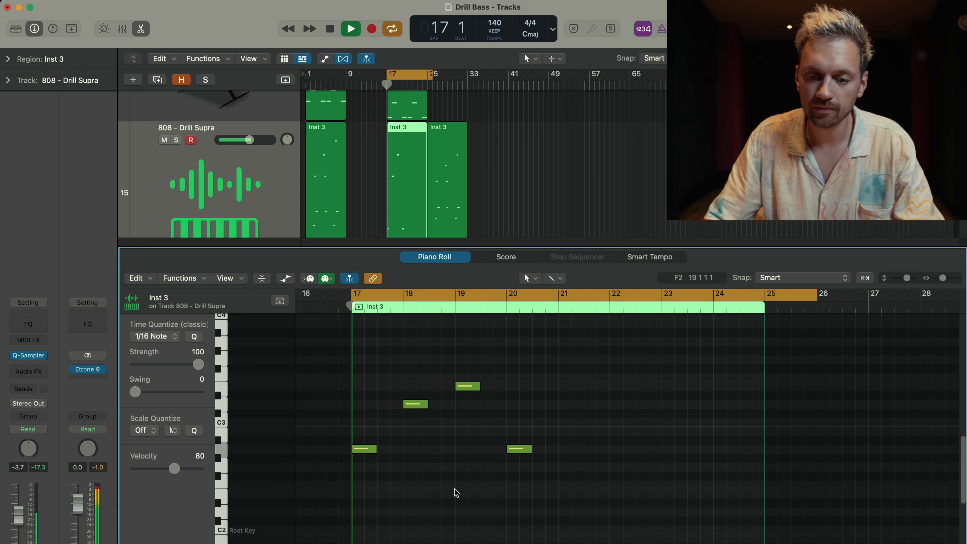
pyautogui.click(411, 453)
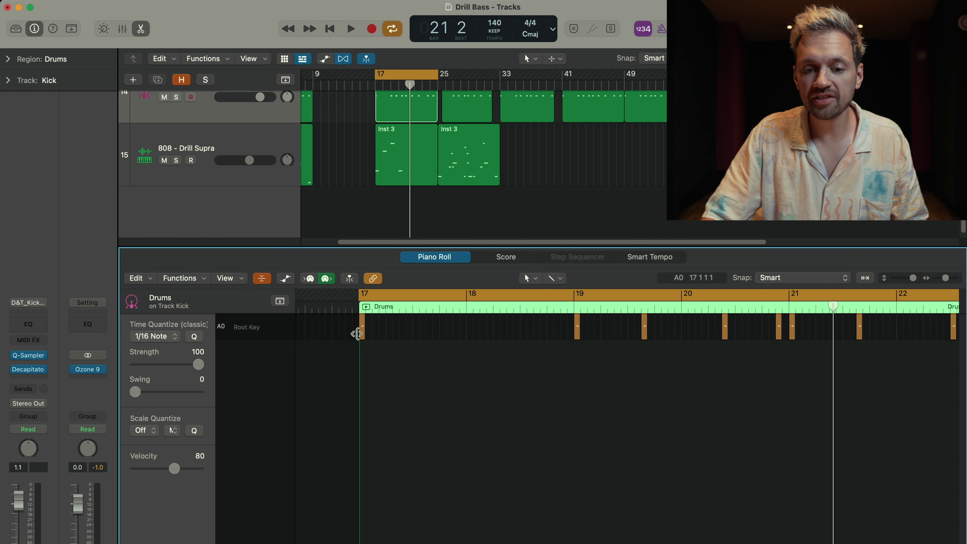
# - Play the kick hits against the 808 notes, stopping at bar 19 beat 3
pyautogui.click(362, 327)
pyautogui.click(577, 326)
pyautogui.click(392, 152)
pyautogui.press('space')
pyautogui.click(418, 121)
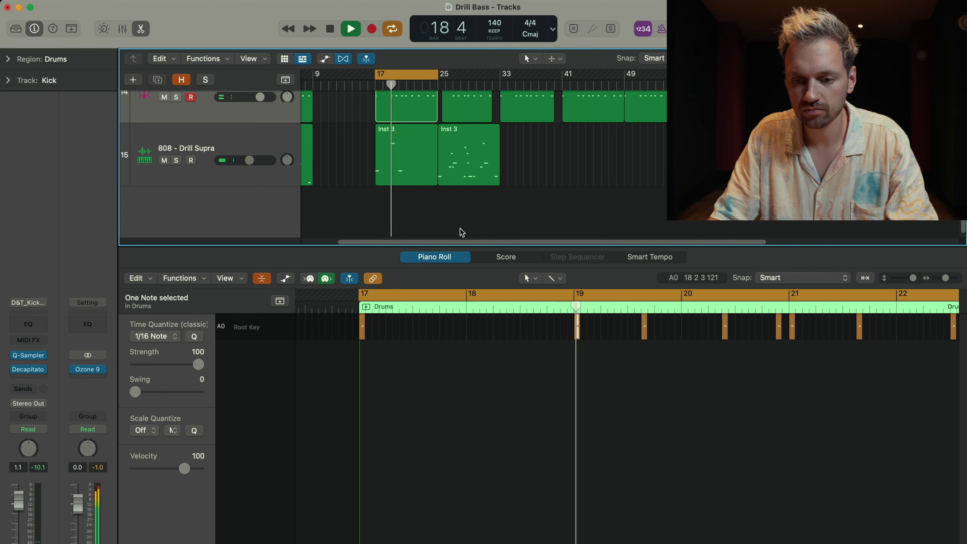
pyautogui.click(436, 172)
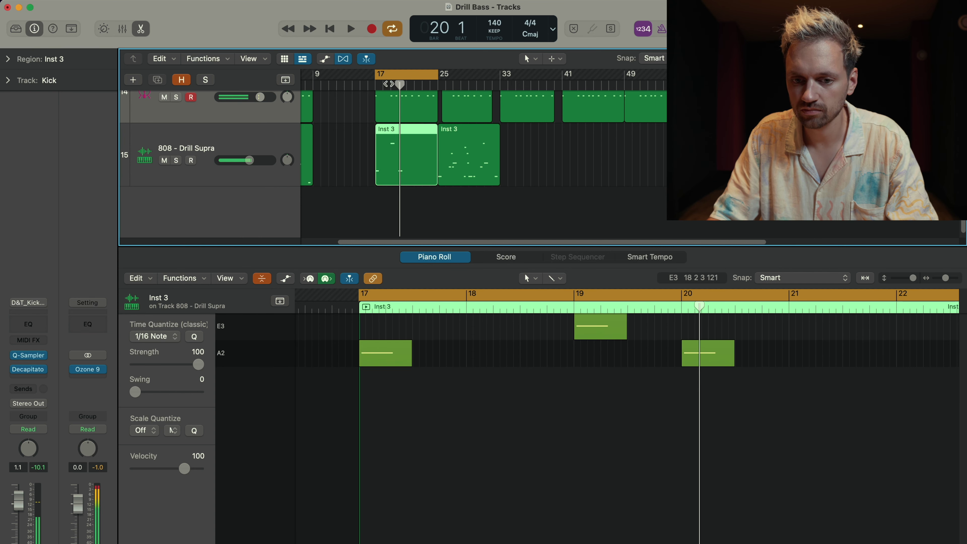
pyautogui.click(419, 109)
pyautogui.press('space')
pyautogui.scroll(3, 680, 306)
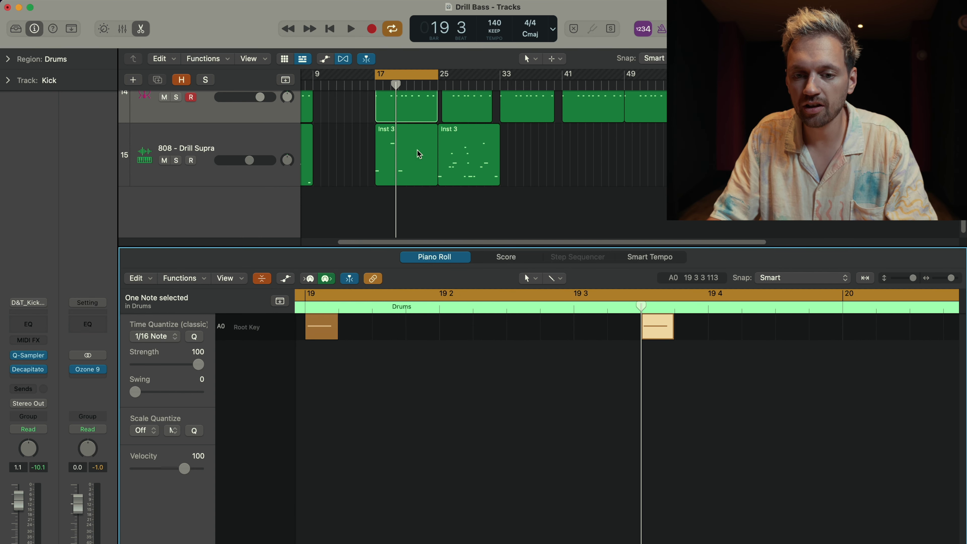
pyautogui.click(415, 156)
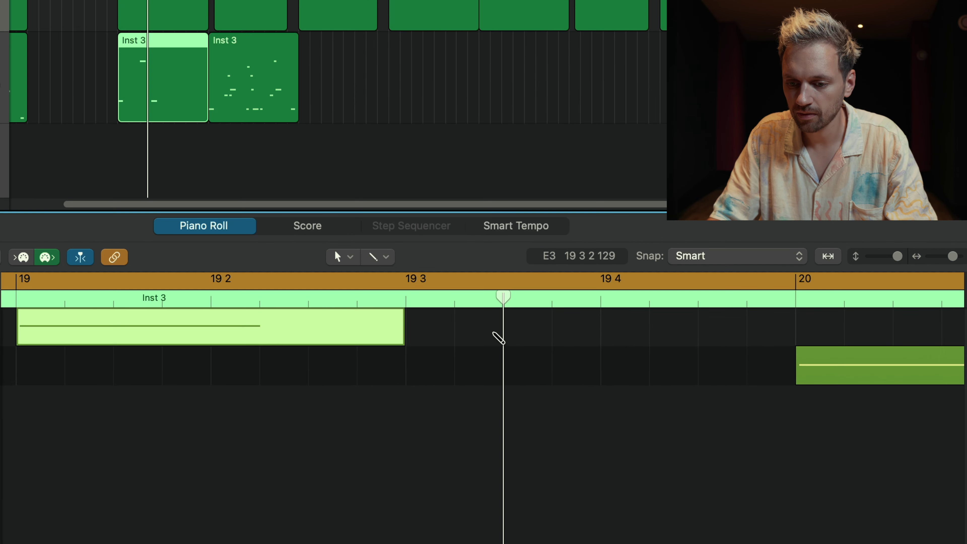
# - Add a short E3 note at 19 3 and move the A2 note to 20 2 3
pyautogui.keyDown('super'); pyautogui.click(663, 334); pyautogui.keyUp('super')
pyautogui.moveTo(889, 337); pyautogui.dragTo(681, 338)
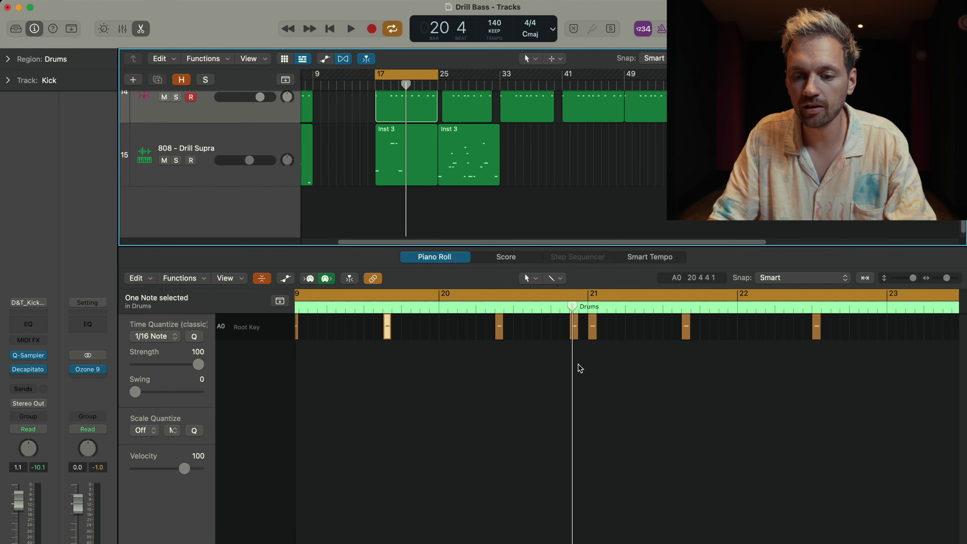
pyautogui.press('Down')
pyautogui.moveTo(602, 360); pyautogui.dragTo(667, 359)
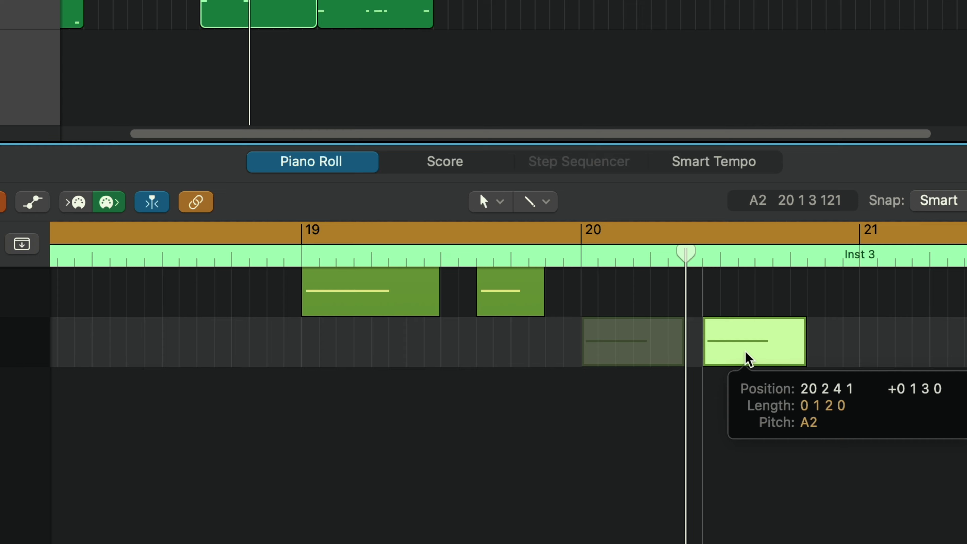
pyautogui.moveTo(748, 358); pyautogui.dragTo(729, 363)
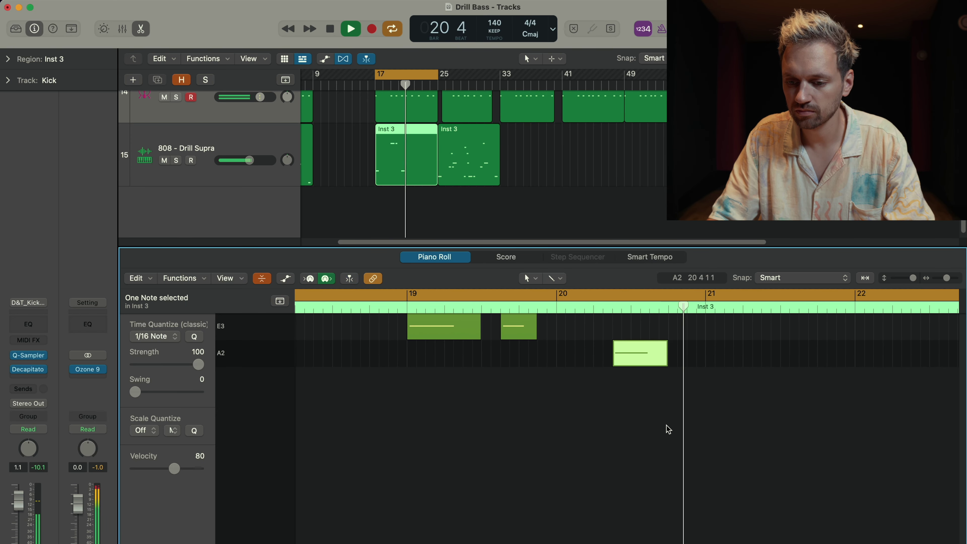
pyautogui.press('space')
# - Copy all five bass notes four bars later, starting at bar 21
pyautogui.press('cmd+a')
pyautogui.press('z')
pyautogui.moveTo(372, 359); pyautogui.dragTo(717, 361)
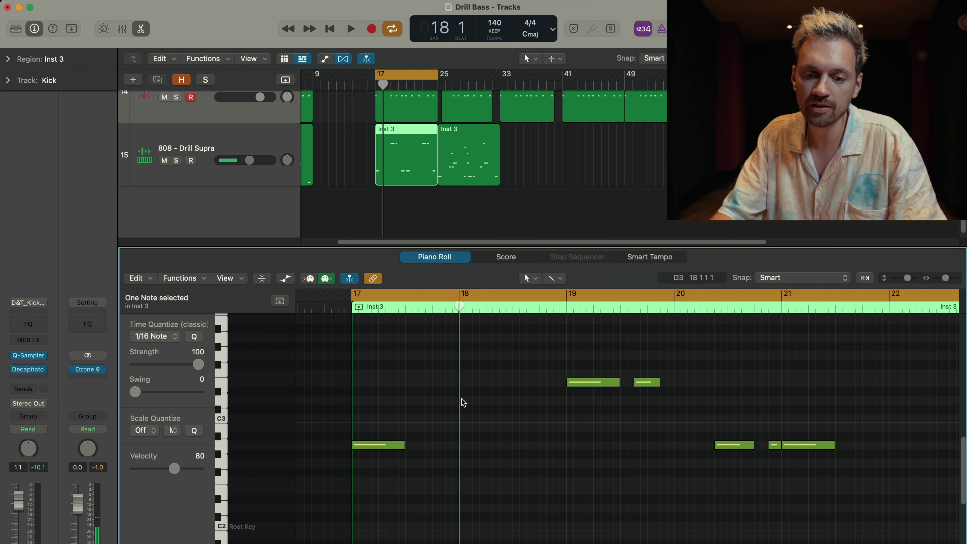
# - Add a D3 passing note at 18 3 and play the line from bar 17
pyautogui.keyDown('super'); pyautogui.click(461, 399); pyautogui.keyUp('super')
pyautogui.moveTo(468, 404); pyautogui.dragTo(469, 402)
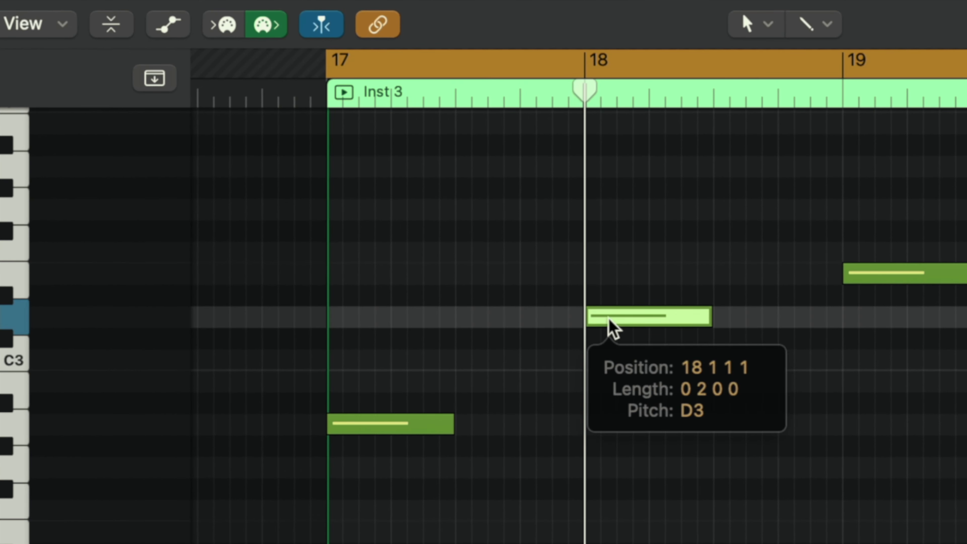
pyautogui.moveTo(609, 321); pyautogui.dragTo(736, 324)
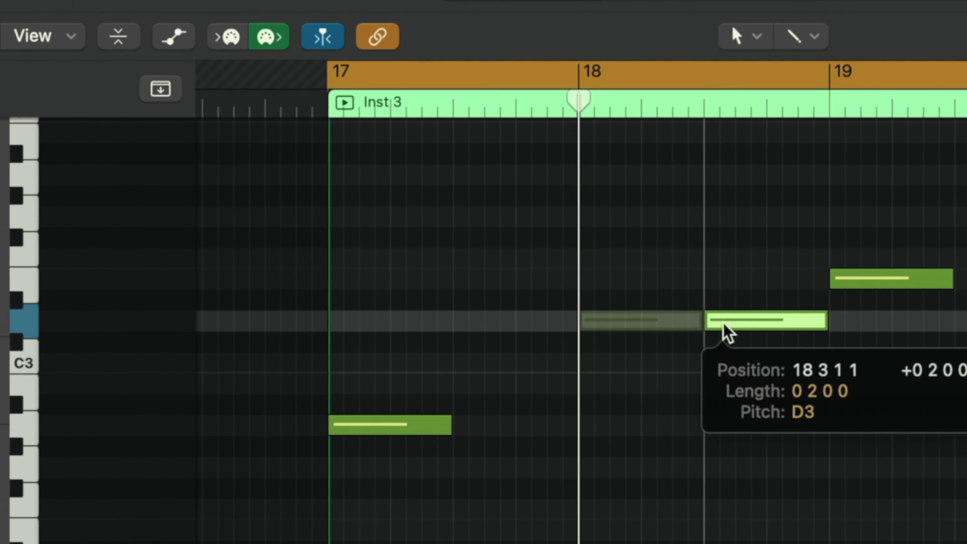
pyautogui.press('space')
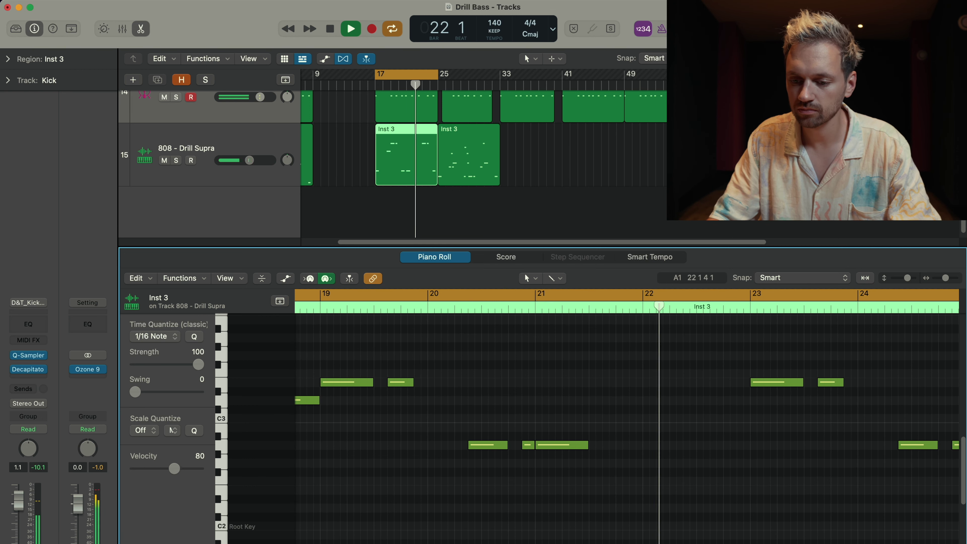
pyautogui.press('space')
# - Turn looping off and add a D3 note at 22 3, playing from bar 22
pyautogui.click(524, 294)
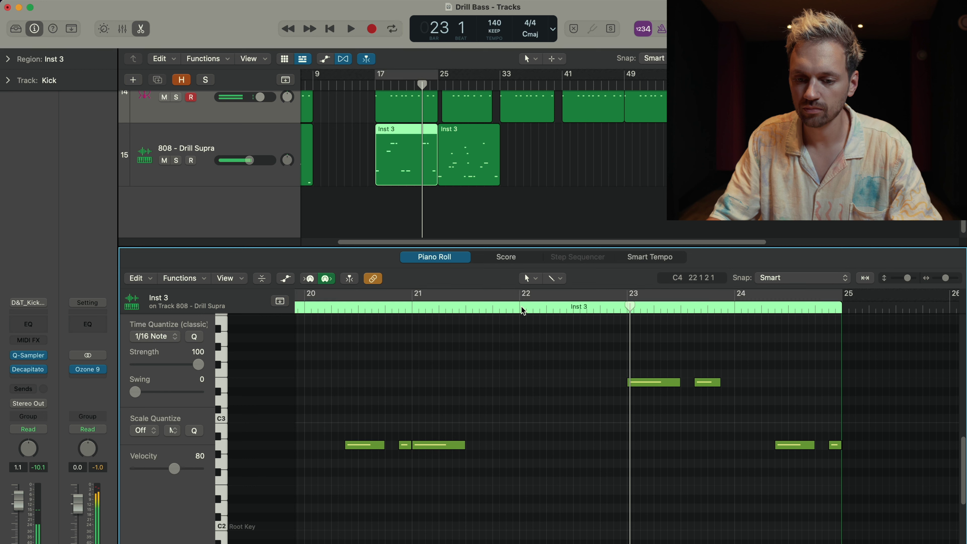
pyautogui.click(521, 307)
pyautogui.press('space')
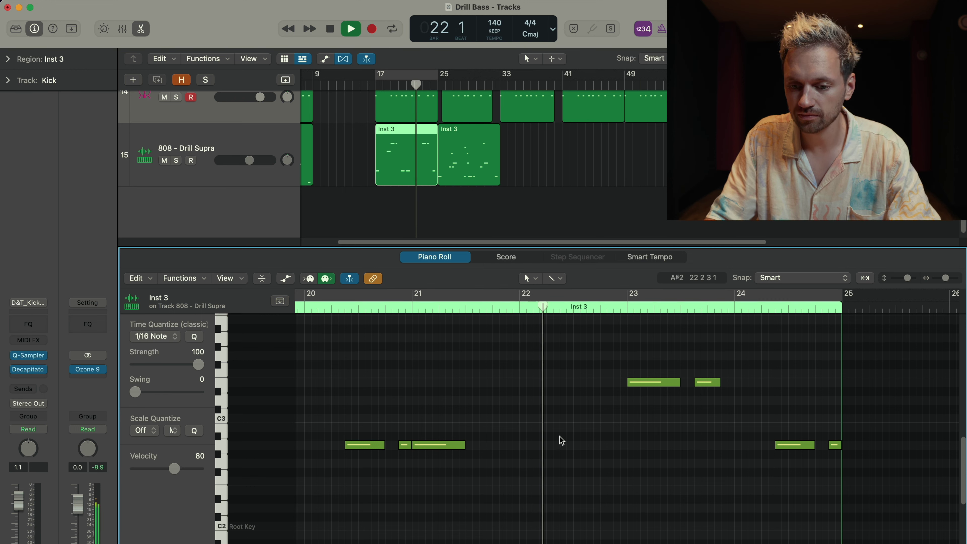
pyautogui.press('space')
pyautogui.keyDown('super'); pyautogui.click(582, 421); pyautogui.keyUp('super')
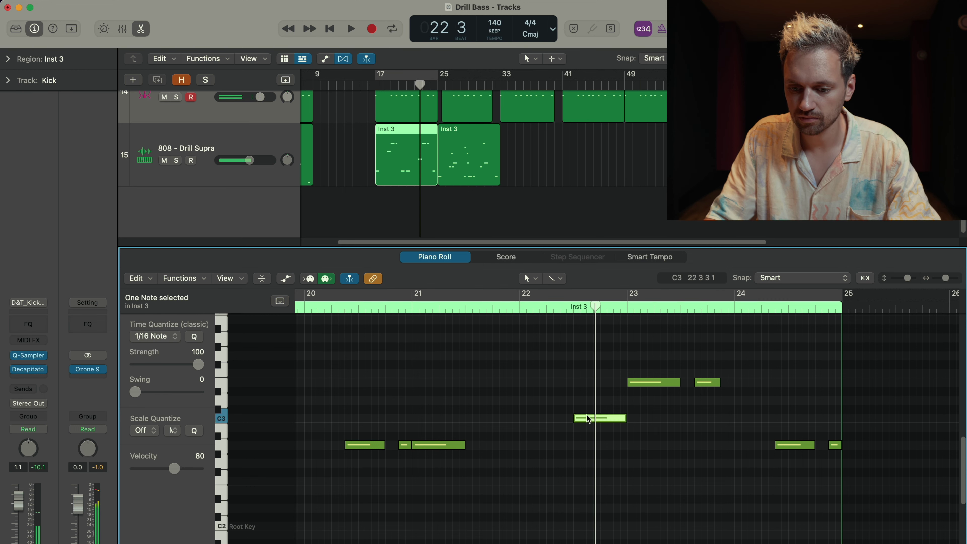
pyautogui.moveTo(582, 419); pyautogui.dragTo(589, 403)
pyautogui.click(522, 307)
pyautogui.press('space')
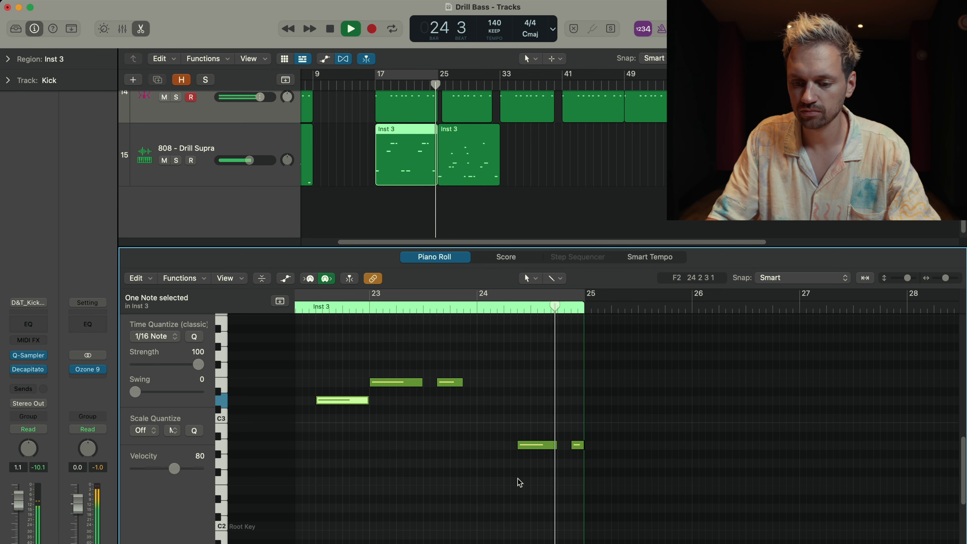
# - Loop bars 22–24 and compare the kick pattern with the 808 notes
pyautogui.click(494, 298)
pyautogui.press('space')
pyautogui.click(408, 106)
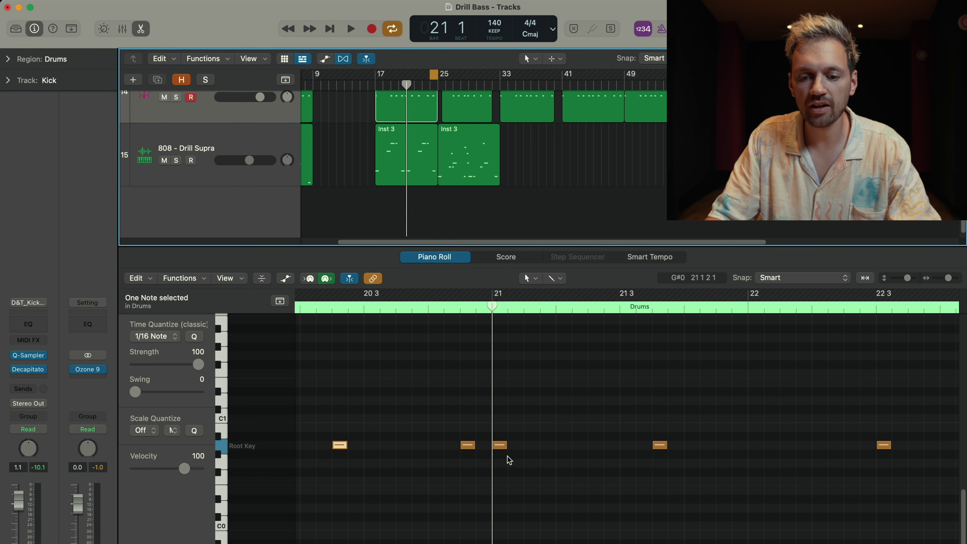
pyautogui.click(262, 279)
pyautogui.press('space')
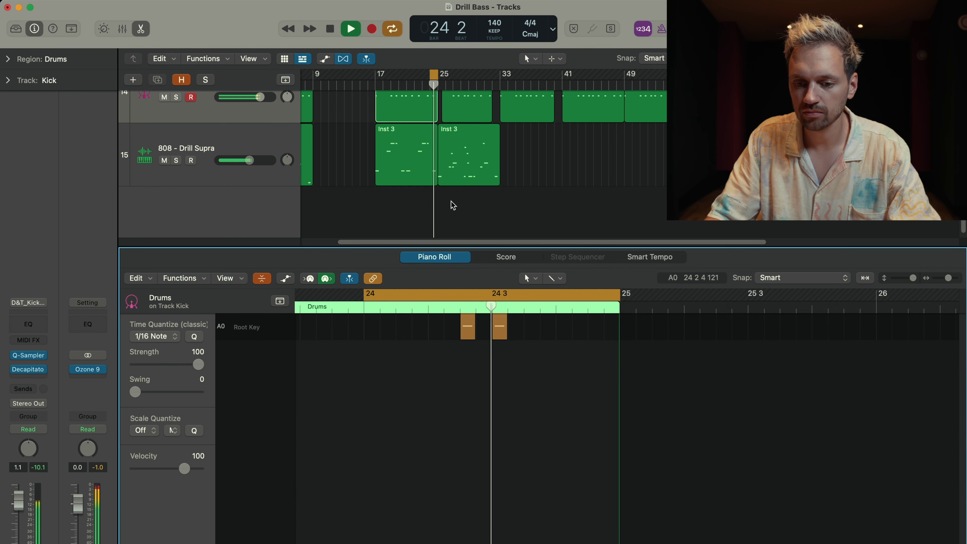
pyautogui.click(420, 164)
pyautogui.press('space')
# - Add a second A2 hit in bar 24 and set the cycle to bars 17–25
pyautogui.press('space')
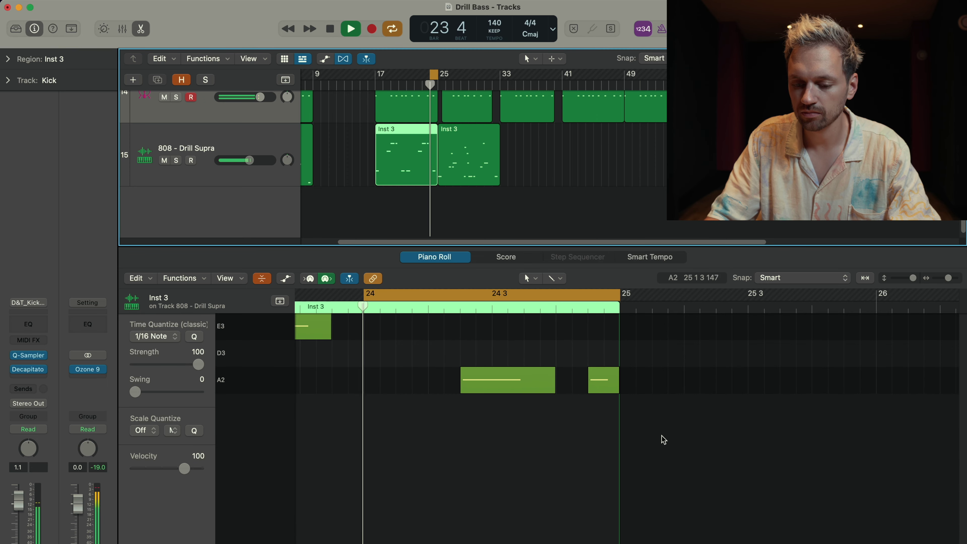
pyautogui.click(552, 393)
pyautogui.press('space')
pyautogui.moveTo(557, 395); pyautogui.dragTo(529, 391)
pyautogui.press('space')
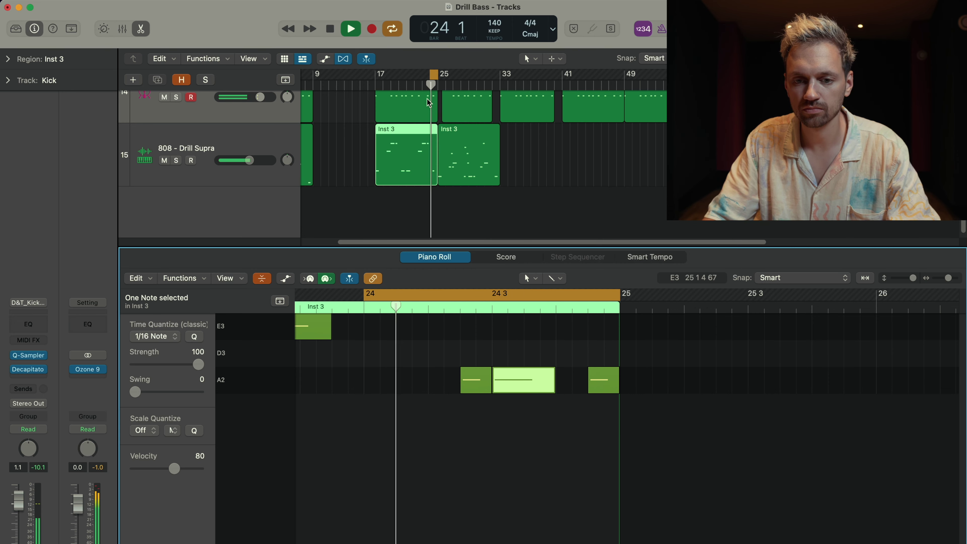
pyautogui.press('space')
pyautogui.moveTo(440, 76); pyautogui.dragTo(376, 77)
# - Play the finished 808 loop from bar 17 through once and stop
pyautogui.click(389, 445)
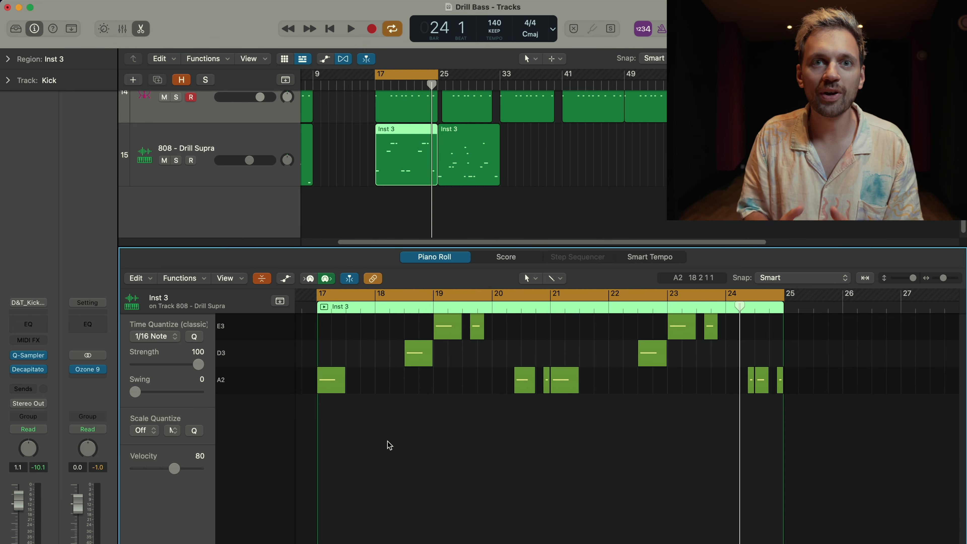
pyautogui.press('space')
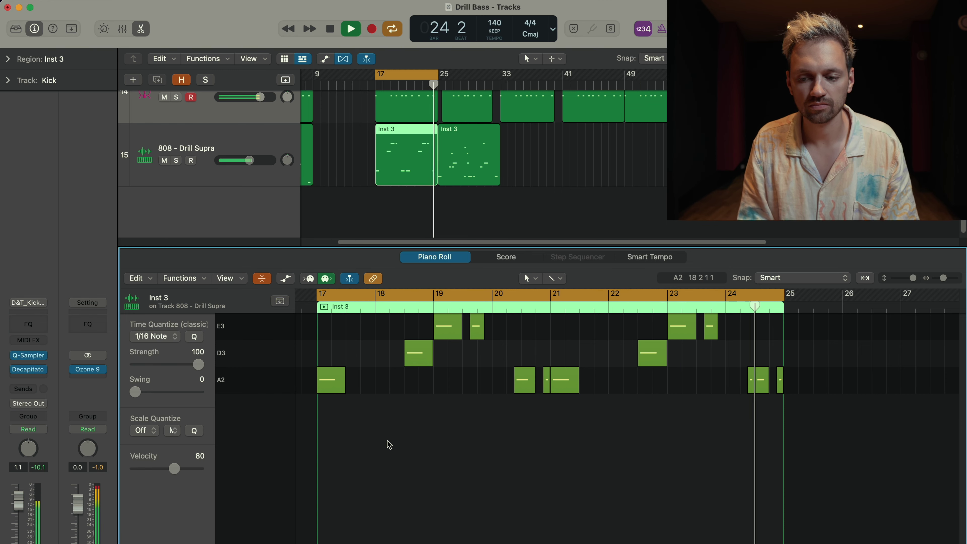
pyautogui.press('space')
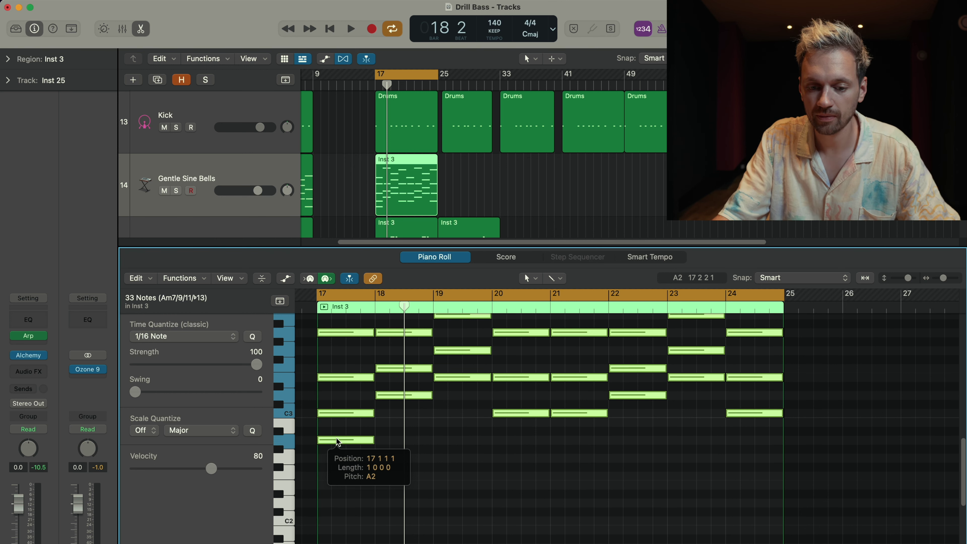
# - Raise the selected bells chord notes three semitones and audition them soloed
pyautogui.moveTo(337, 441); pyautogui.dragTo(333, 400)
pyautogui.hotkey('ctrl', 's')
pyautogui.press('space')
pyautogui.scroll(-2, 233, 206)
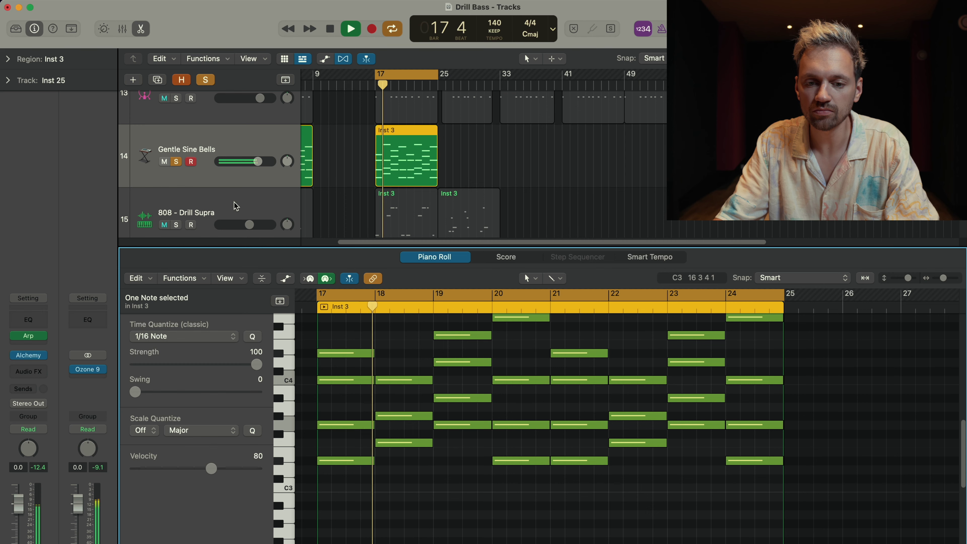
pyautogui.click(234, 207)
pyautogui.press('e')
pyautogui.press('e')
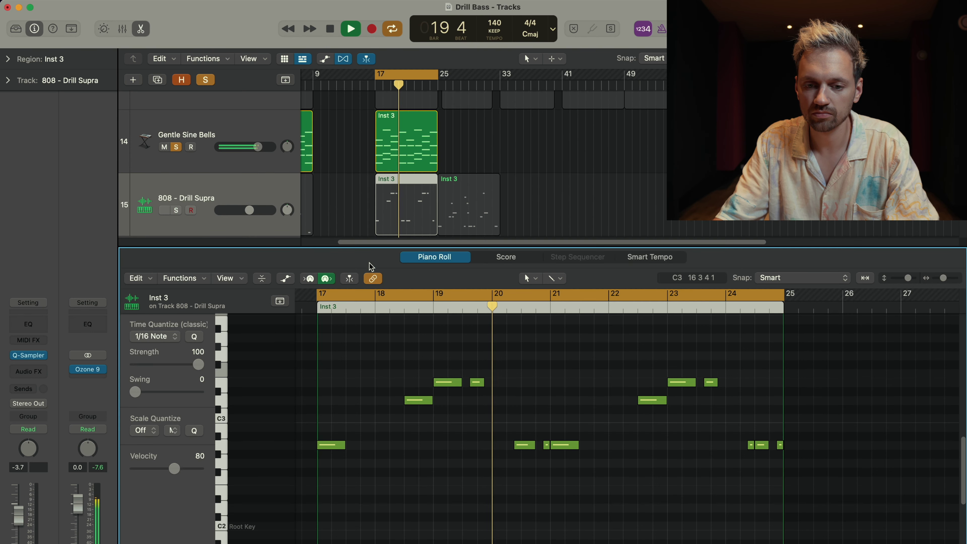
pyautogui.click(176, 147)
pyautogui.press('space')
# - Lower all 13 bass notes to the C2 root and play them with the bells soloed
pyautogui.click(176, 211)
pyautogui.click(403, 206)
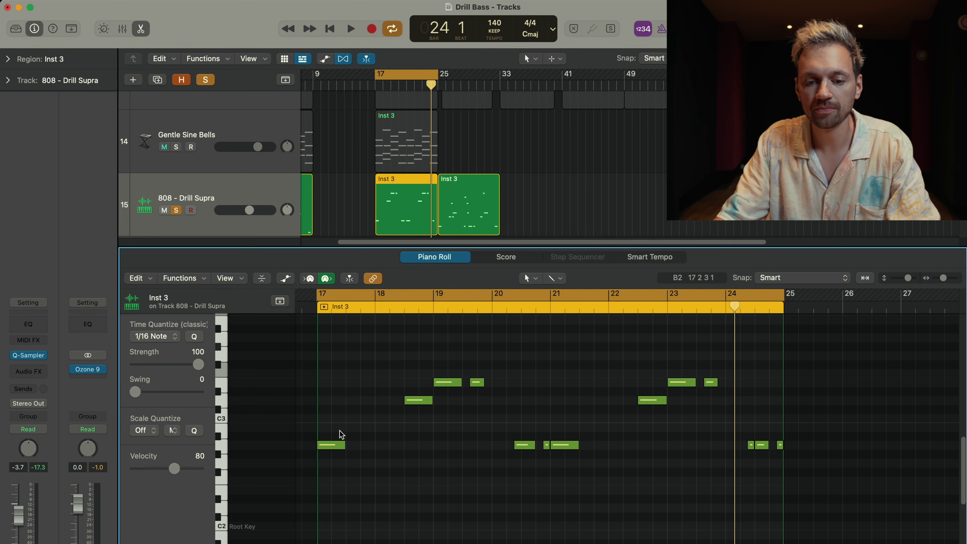
pyautogui.press('super+a')
pyautogui.moveTo(327, 446); pyautogui.dragTo(326, 526)
pyautogui.press('space')
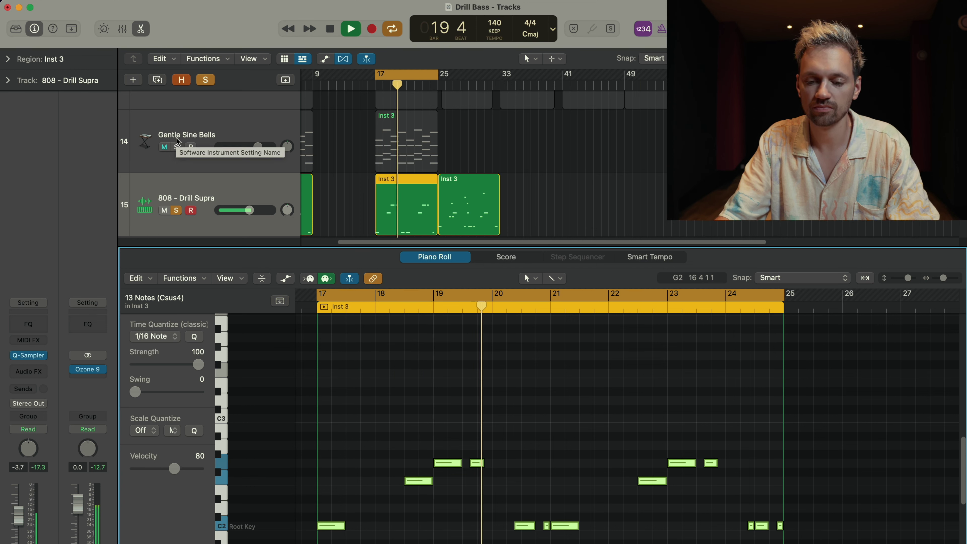
pyautogui.press('space')
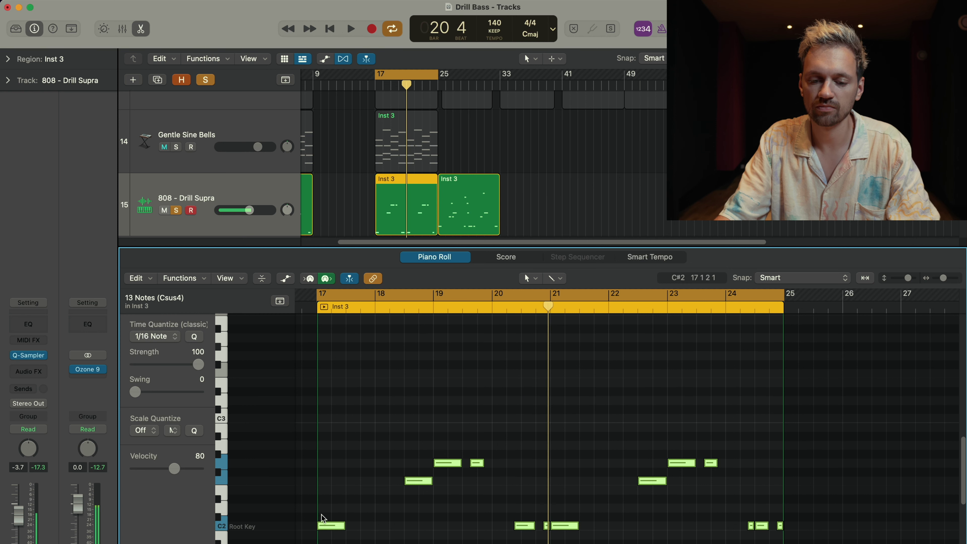
pyautogui.click(331, 526)
pyautogui.click(176, 147)
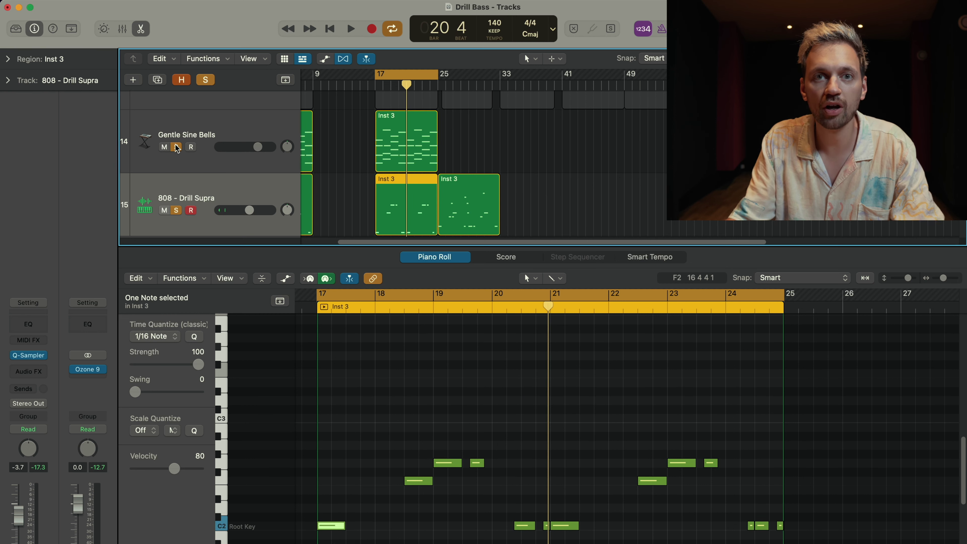
pyautogui.press('space')
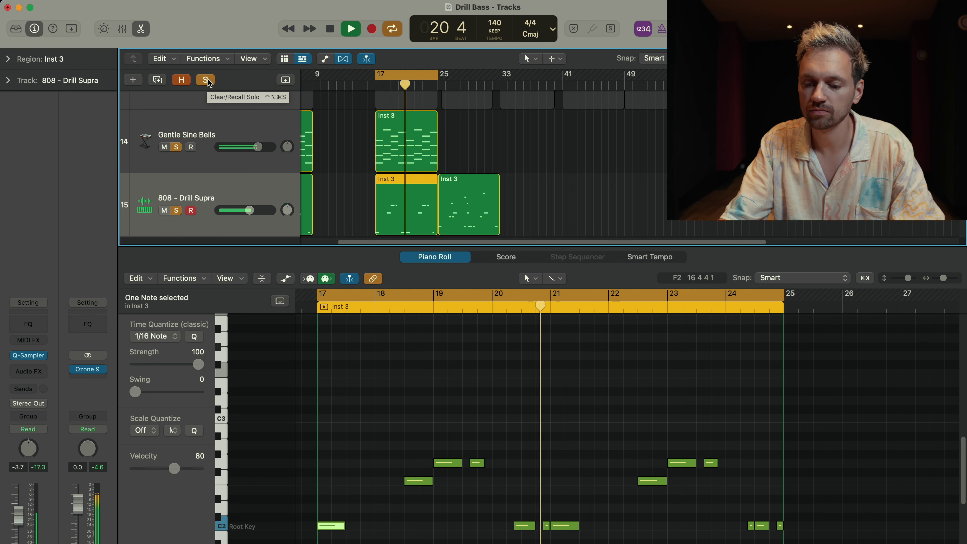
# - Clear the solos, set a one-bar cycle, and put the playhead at bar 4 beat 4
pyautogui.click(207, 80)
pyautogui.press('space')
pyautogui.click(512, 298)
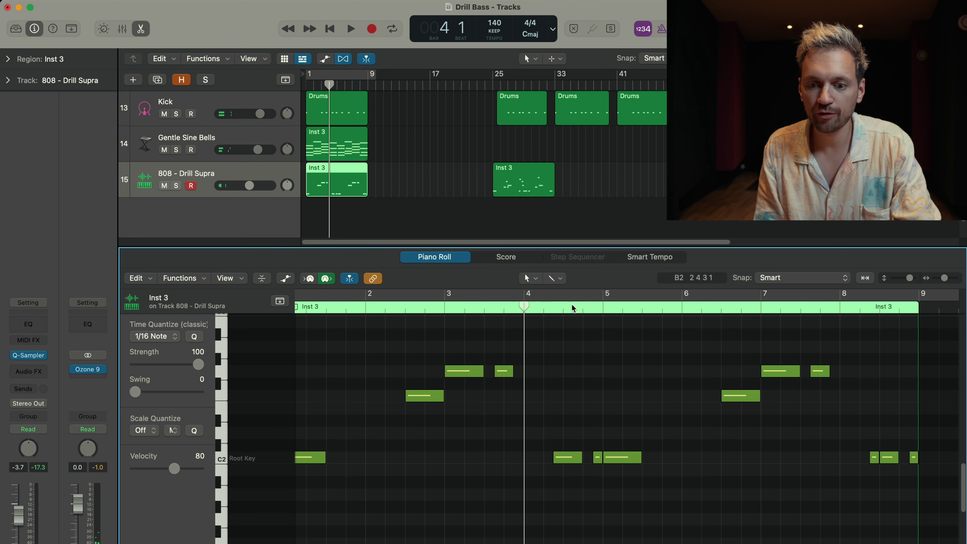
pyautogui.click(586, 309)
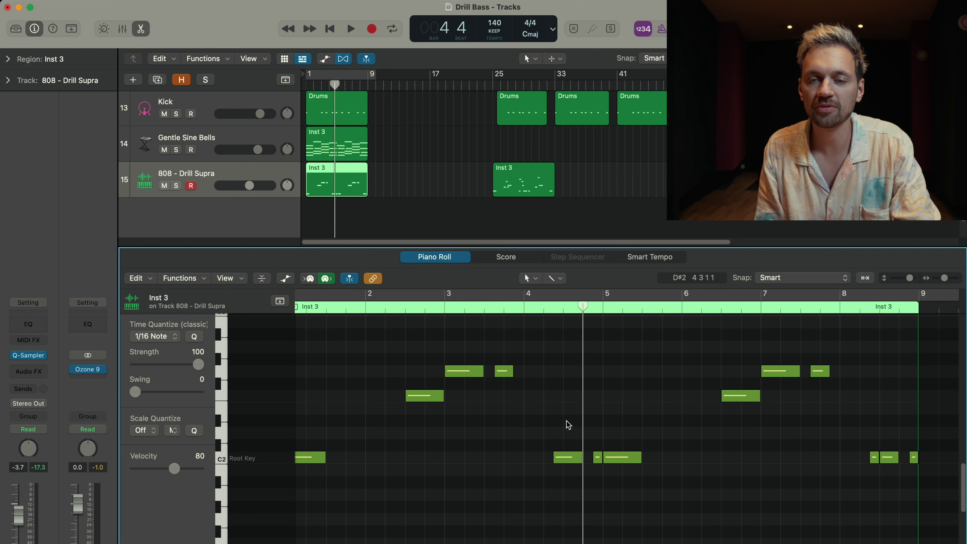
# - Draw a short C2 note at 4 4 and raise it toward C3, landing on B2
pyautogui.press('super+v')
pyautogui.moveTo(619, 458); pyautogui.dragTo(594, 462)
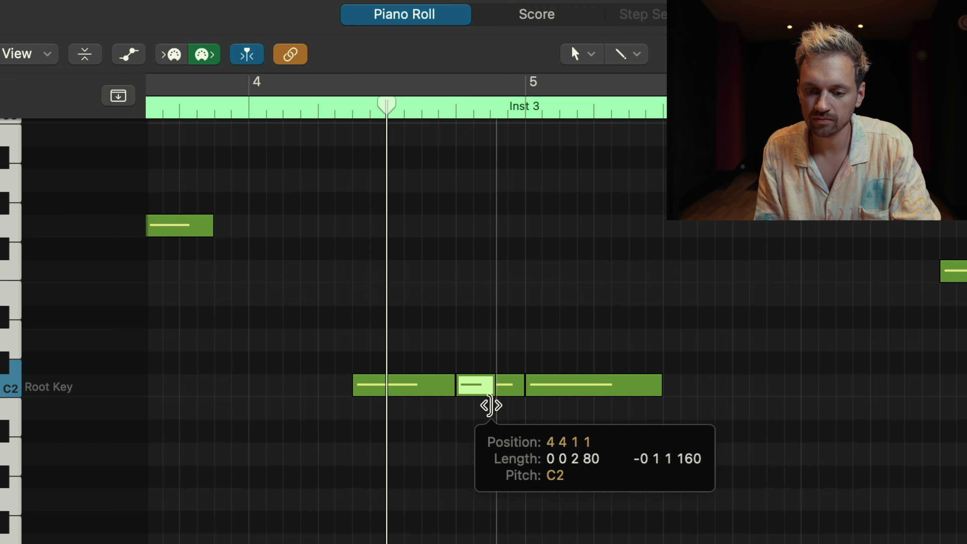
pyautogui.moveTo(491, 406); pyautogui.dragTo(482, 404)
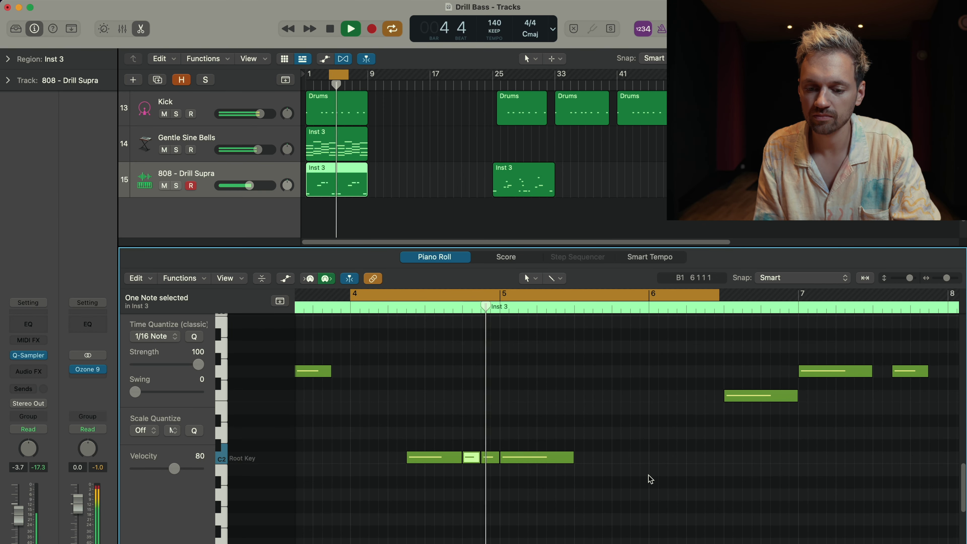
pyautogui.press('space')
pyautogui.click(491, 458)
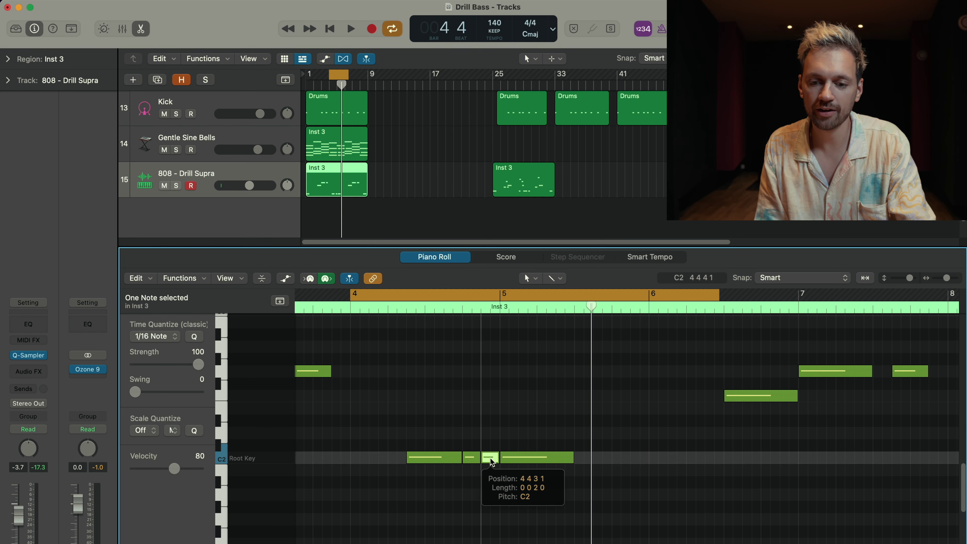
pyautogui.scroll(2, 491, 461)
pyautogui.moveTo(489, 483); pyautogui.dragTo(493, 335)
pyautogui.press('space')
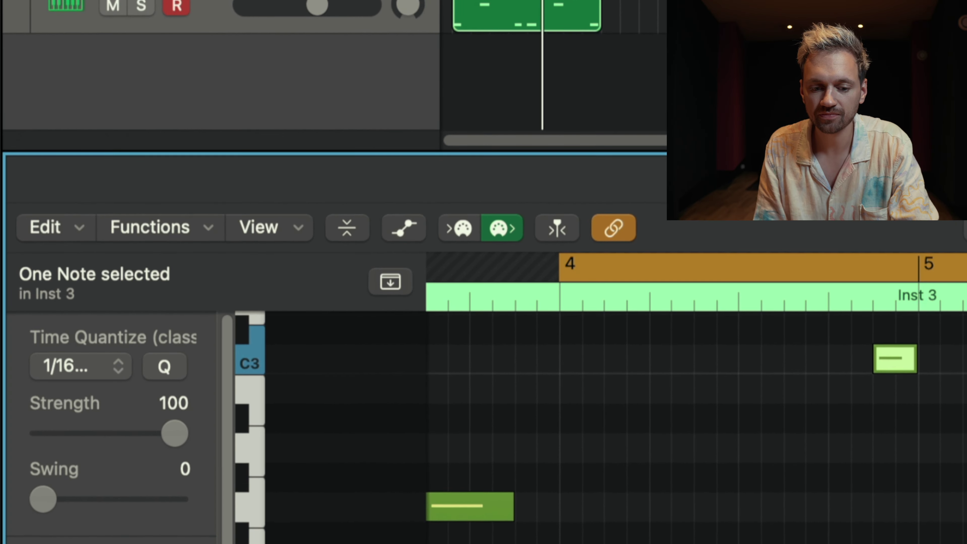
# - Draw a Ch. 1 Pitch Bend dip down to -64 under the octave notes
pyautogui.click(286, 263)
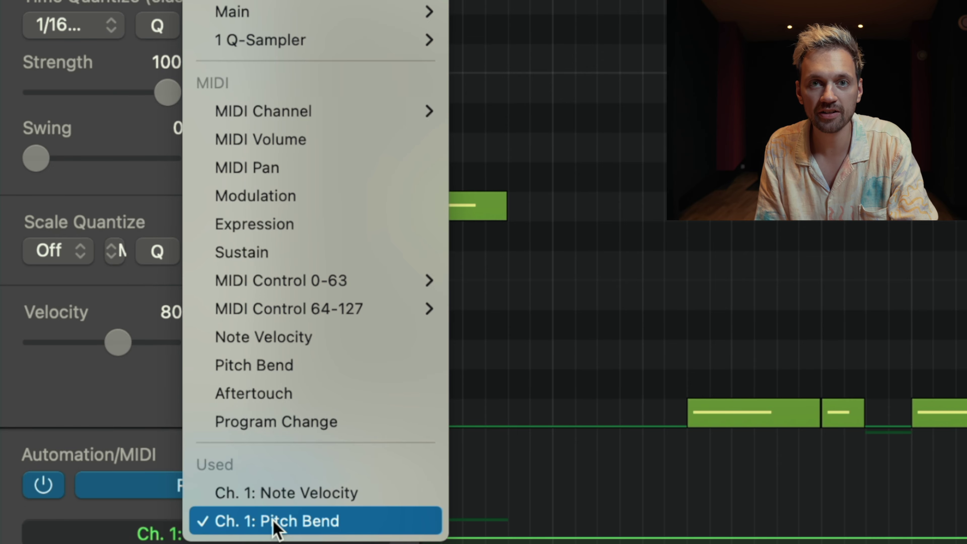
pyautogui.click(274, 522)
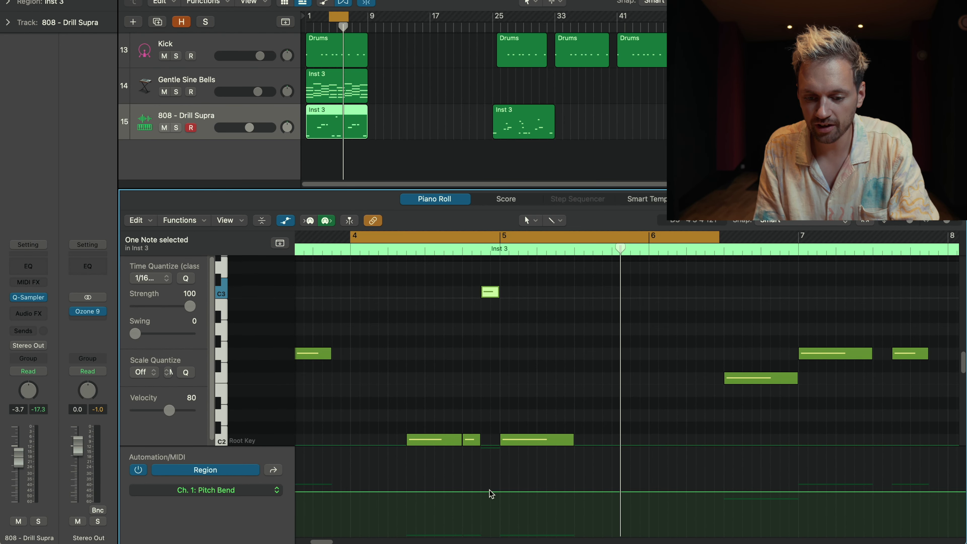
pyautogui.scroll(3, 490, 494)
pyautogui.moveTo(437, 491); pyautogui.dragTo(440, 534)
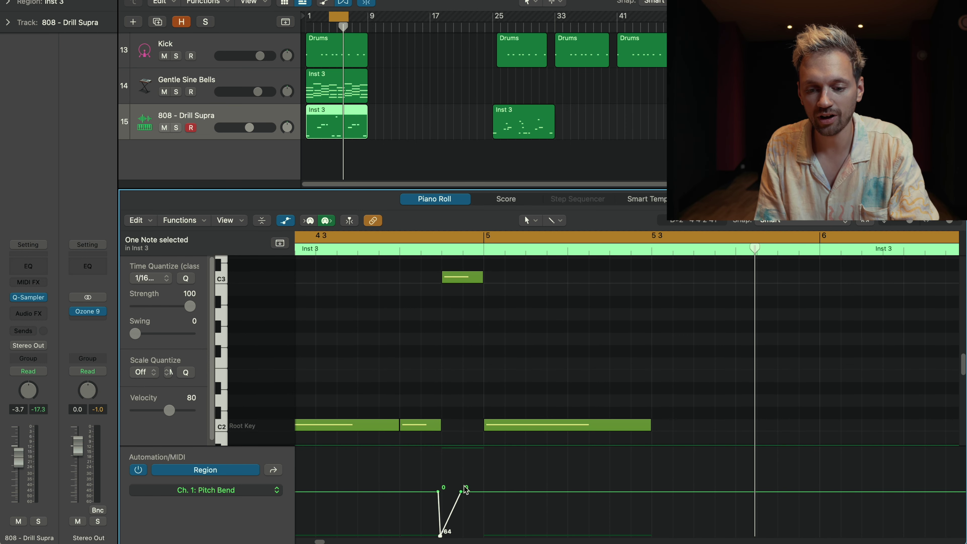
pyautogui.press('space')
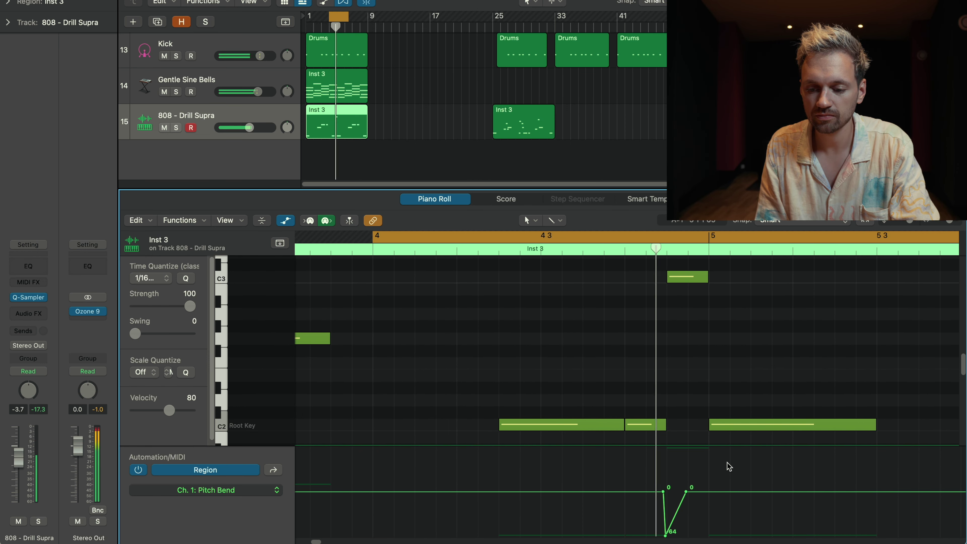
pyautogui.moveTo(685, 492)
pyautogui.mouseDown()
pyautogui.moveTo(697, 499)
pyautogui.moveTo(692, 492)
pyautogui.mouseUp()
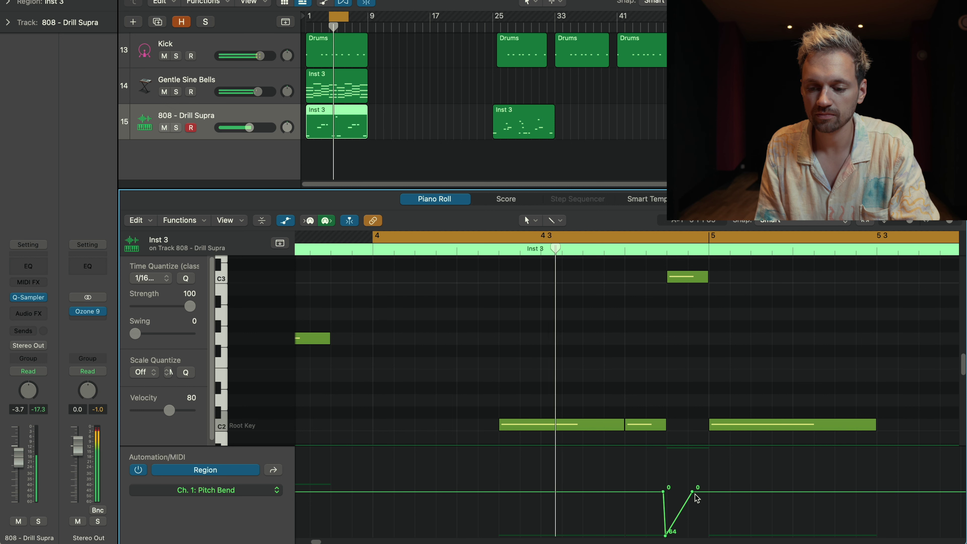
# - Move a second short C2 note up to C3, then the note at 4 4 3 1 to C4
pyautogui.click(647, 424)
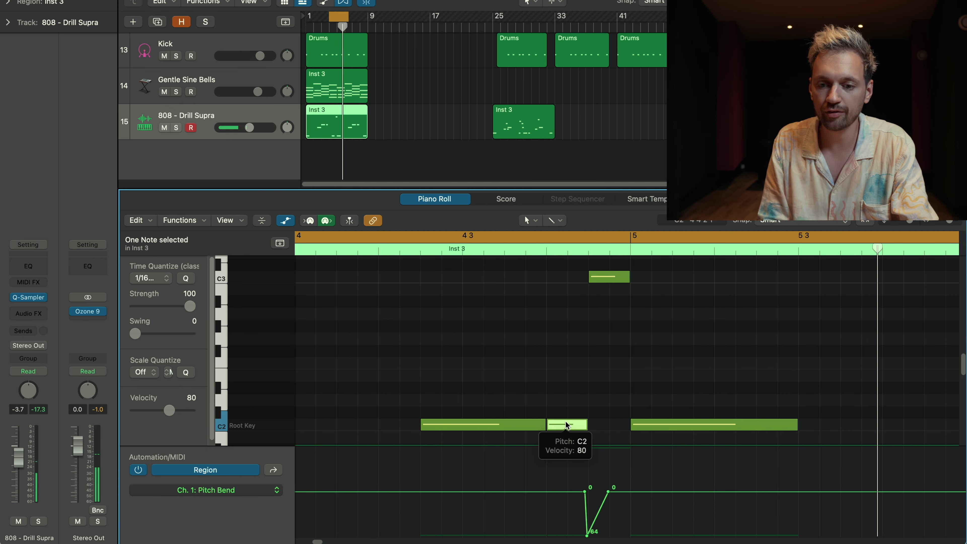
pyautogui.moveTo(566, 425); pyautogui.dragTo(564, 275)
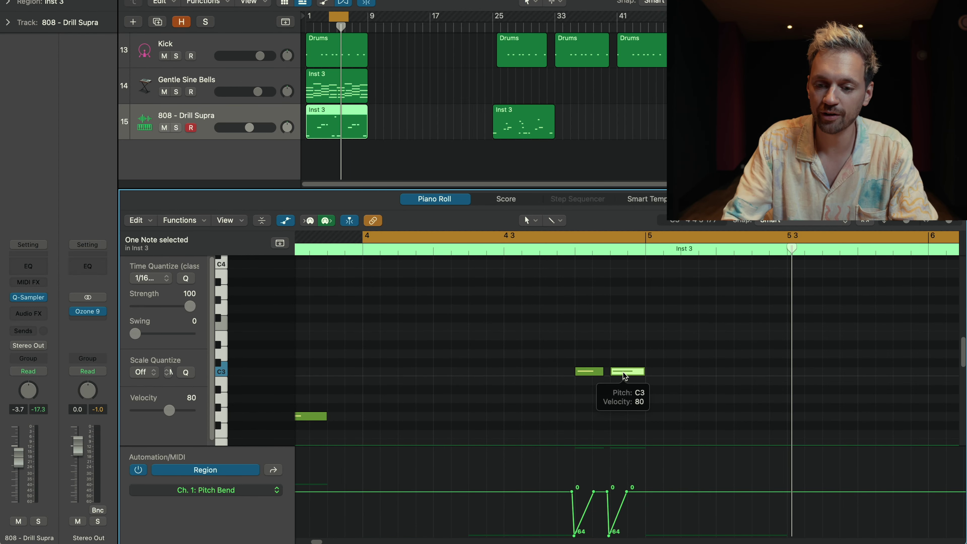
pyautogui.moveTo(625, 376); pyautogui.dragTo(617, 273)
pyautogui.press('space')
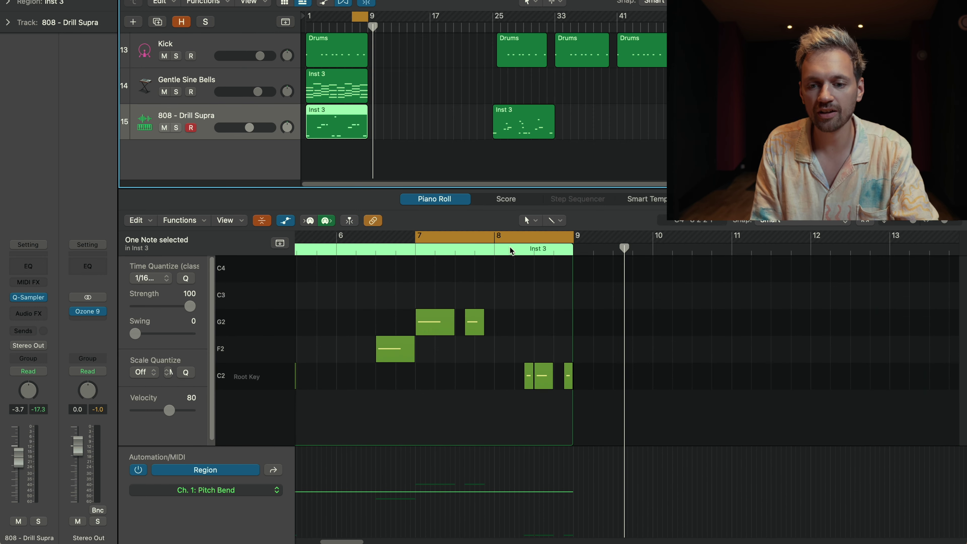
# - Raise the three bar-8 C2 notes an octave to C3
pyautogui.click(494, 246)
pyautogui.moveTo(493, 353); pyautogui.dragTo(579, 398)
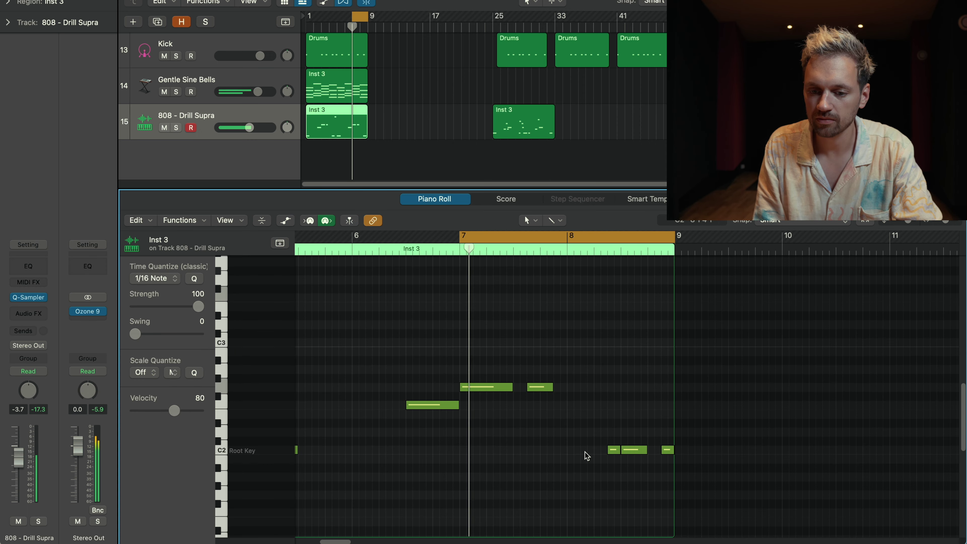
pyautogui.scroll(5, 583, 455)
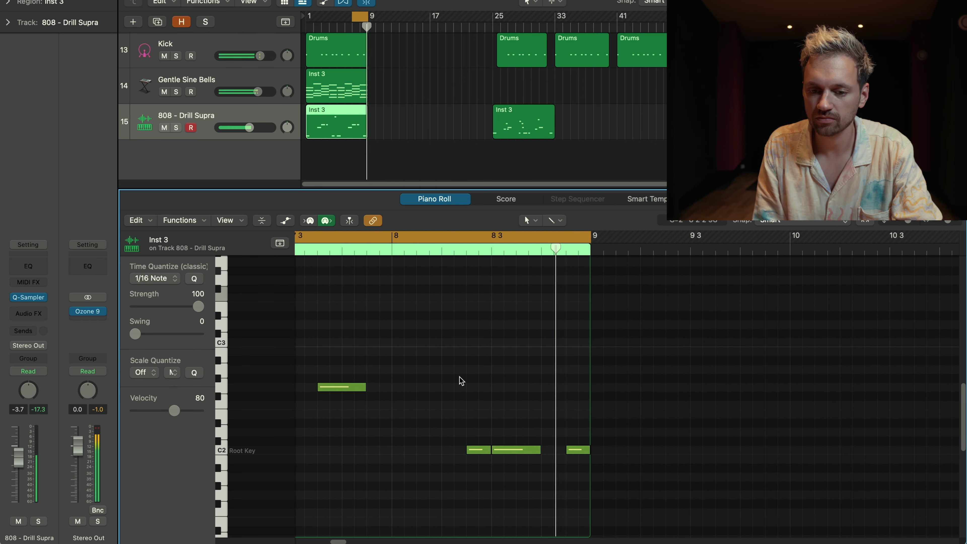
pyautogui.click(517, 462)
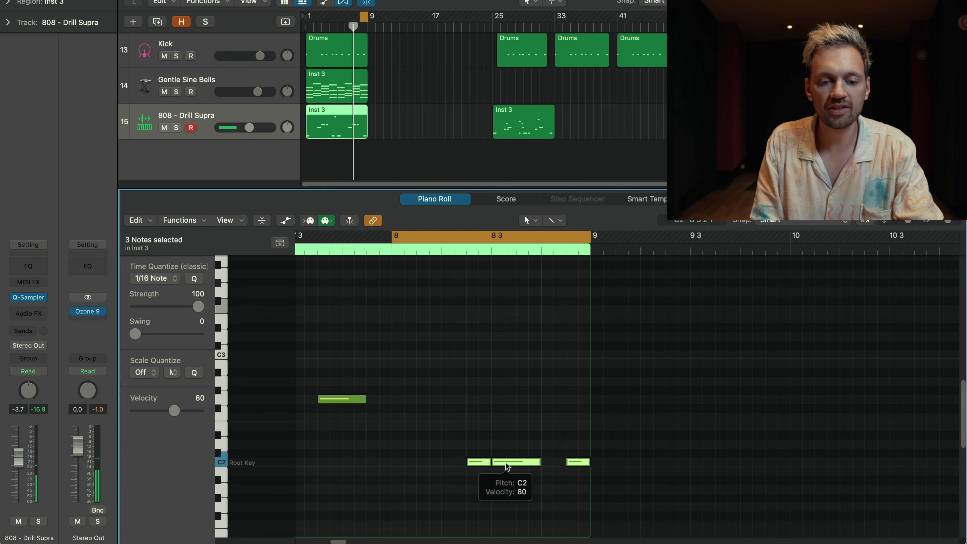
pyautogui.moveTo(518, 465); pyautogui.dragTo(523, 349)
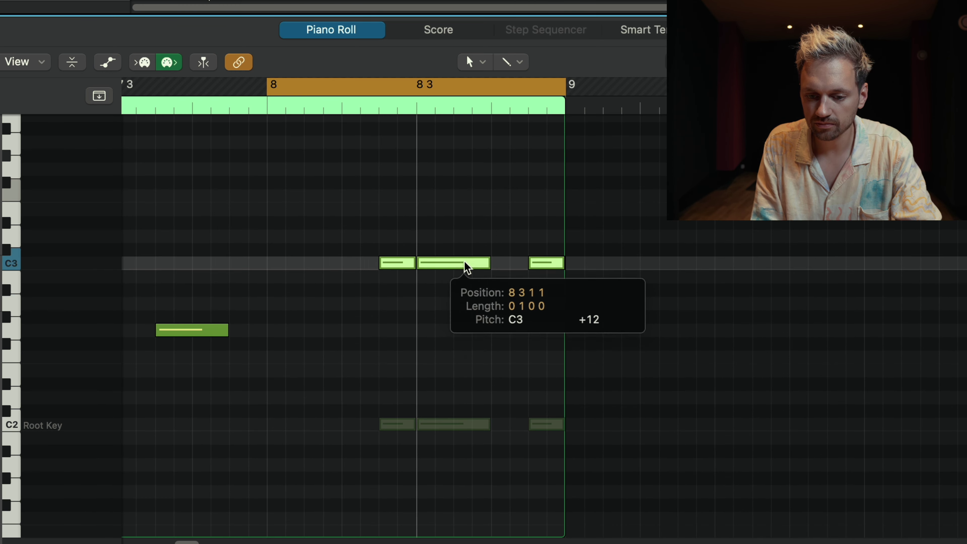
pyautogui.moveTo(468, 262); pyautogui.dragTo(464, 268)
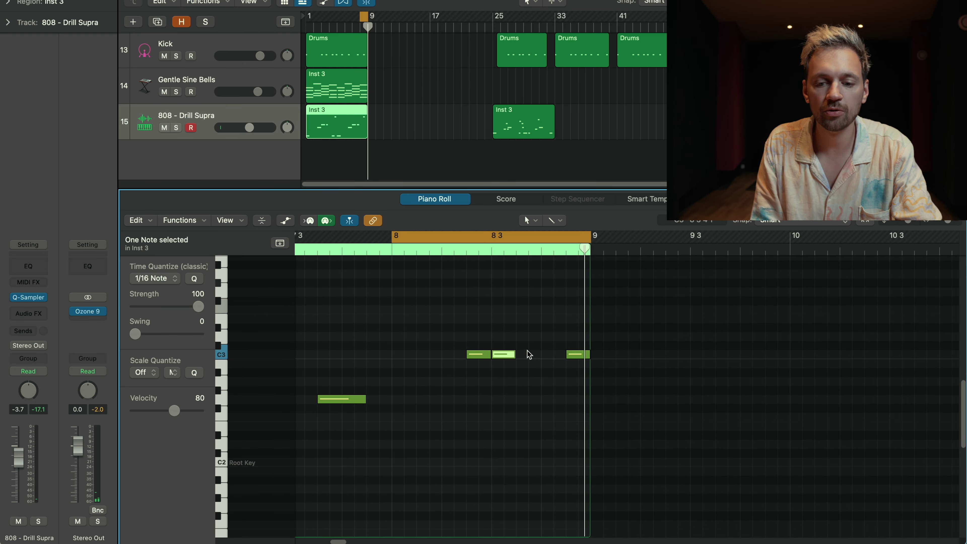
# - Add two more C3 notes to the bar-8 fill, raise the third one, and loop it
pyautogui.keyDown('super'); pyautogui.click(524, 354); pyautogui.keyUp('super')
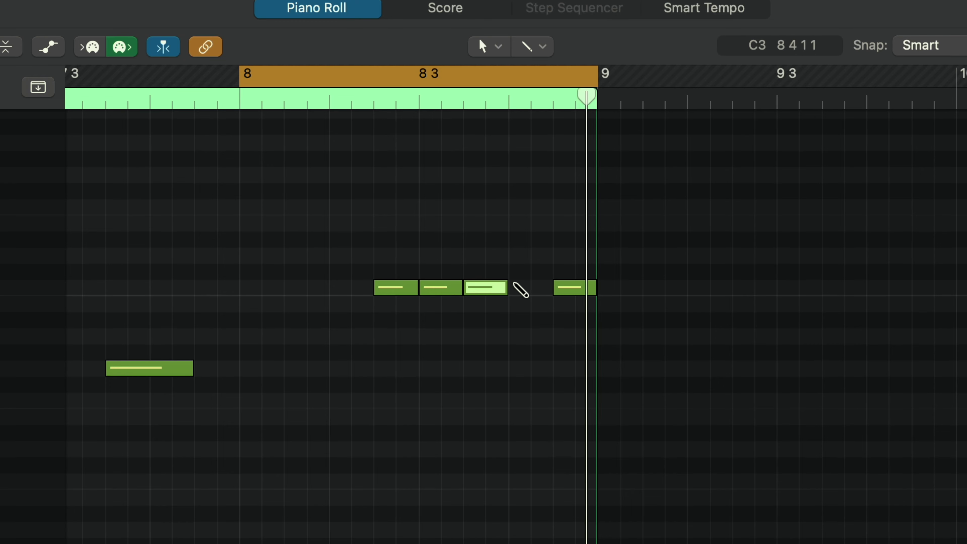
pyautogui.keyDown('super'); pyautogui.click(545, 355); pyautogui.keyUp('super')
pyautogui.click(428, 306)
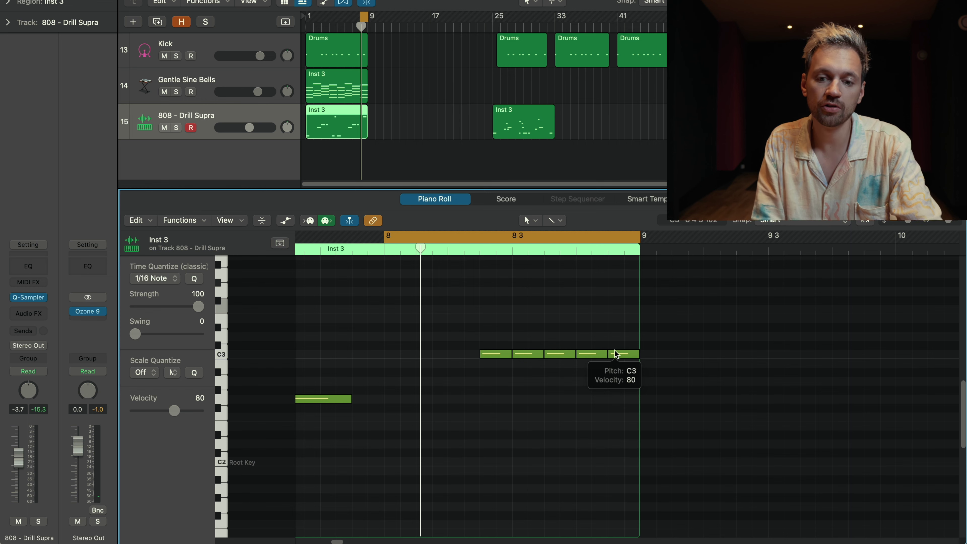
pyautogui.click(527, 354)
pyautogui.scroll(3, 516, 384)
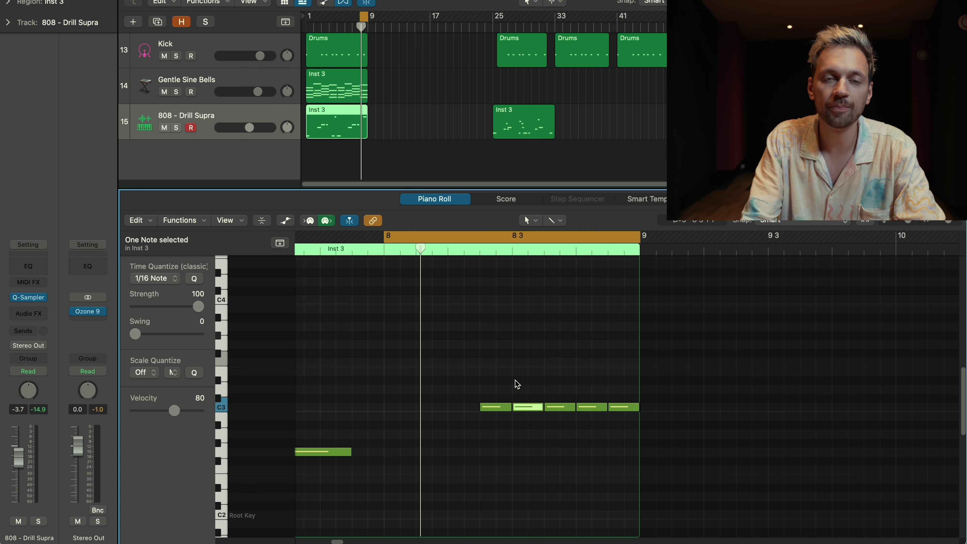
pyautogui.moveTo(558, 407); pyautogui.dragTo(567, 346)
pyautogui.press('space')
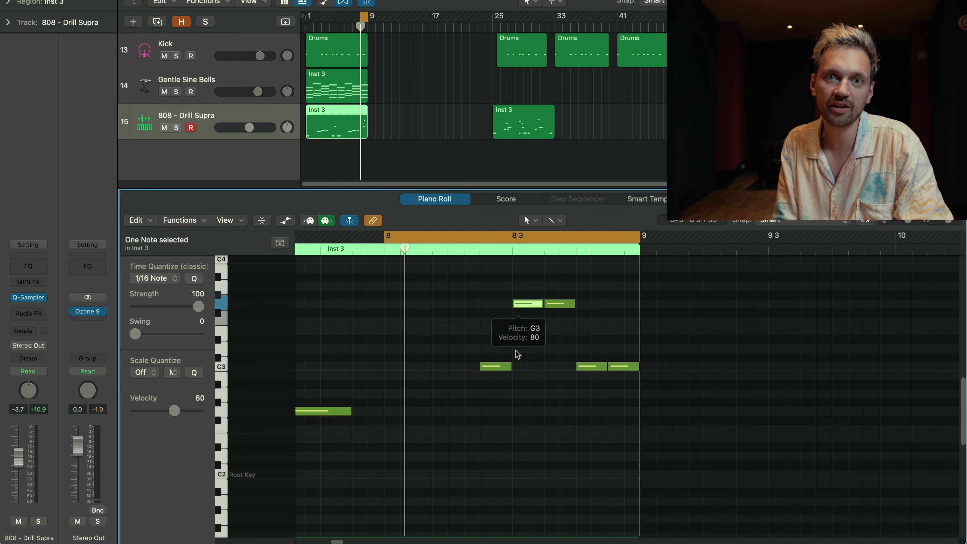
# - Raise the note at 8 4 to D#3, then audition the G3, D#3 and C3 fill notes
pyautogui.scroll(3, 488, 476)
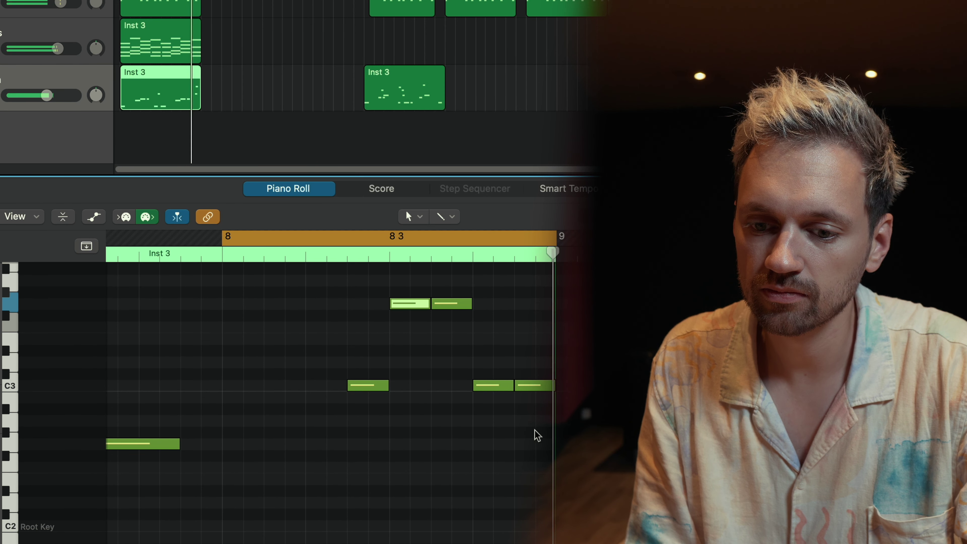
pyautogui.click(370, 386)
pyautogui.click(410, 304)
pyautogui.click(440, 303)
pyautogui.moveTo(481, 379); pyautogui.dragTo(483, 358)
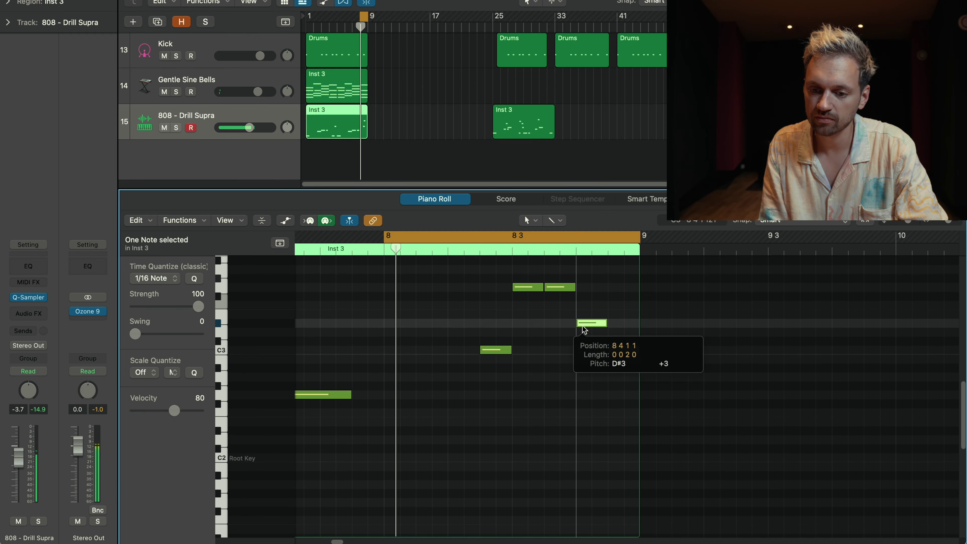
pyautogui.moveTo(584, 330); pyautogui.dragTo(585, 329)
pyautogui.click(525, 288)
pyautogui.click(555, 288)
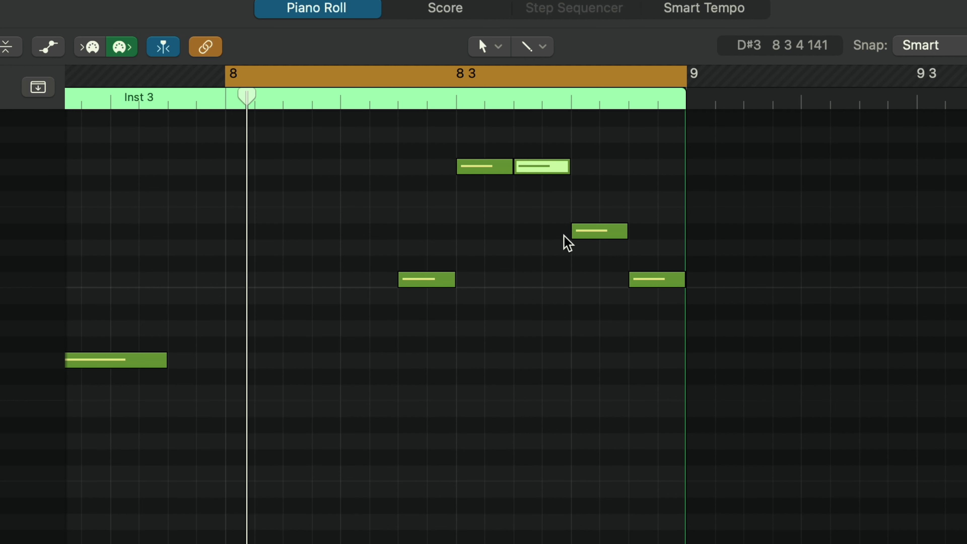
pyautogui.click(591, 233)
pyautogui.click(657, 280)
# - Set the cycle to bars 1–9 and copy the three bar-1 regions to bar 9
pyautogui.click(367, 30)
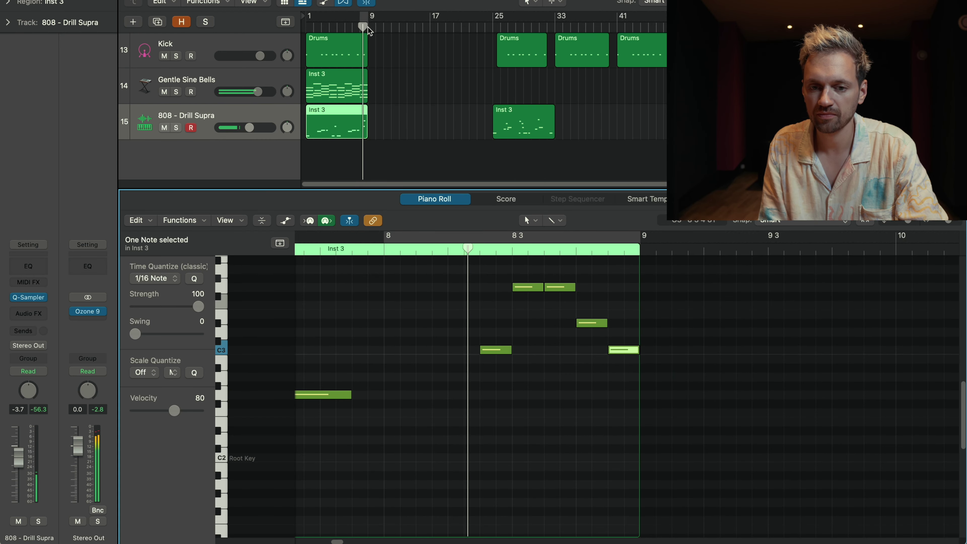
pyautogui.moveTo(367, 31); pyautogui.dragTo(309, 17)
pyautogui.keyDown('shift'); pyautogui.click(333, 59); pyautogui.keyUp('shift')
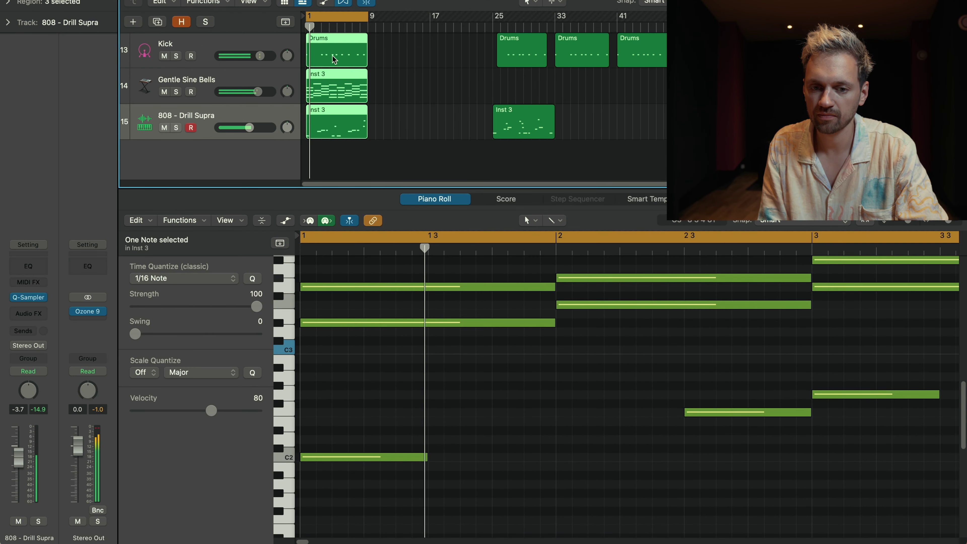
pyautogui.moveTo(333, 59); pyautogui.dragTo(395, 59)
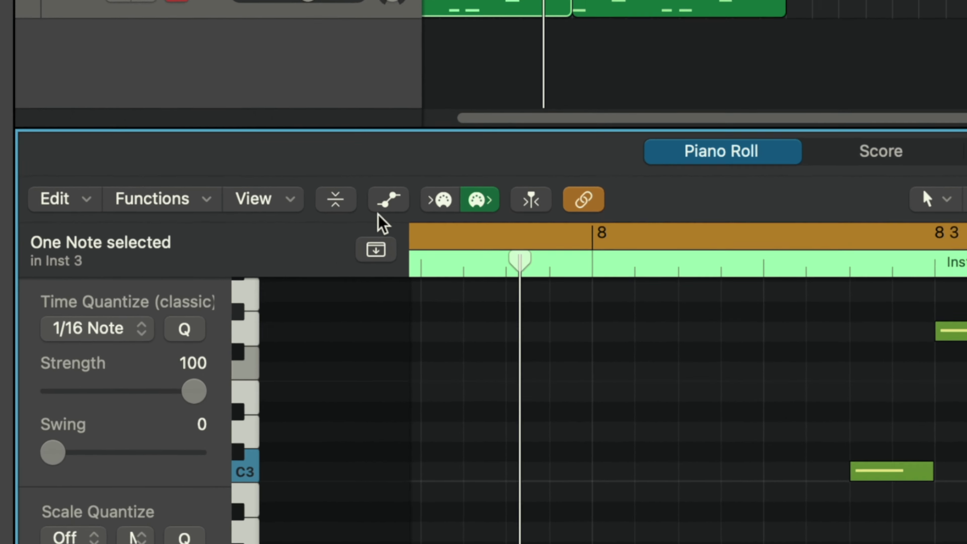
# - In the pitch-bend lane, pull points down to -64 before each bar-8 fill note
pyautogui.press('a')
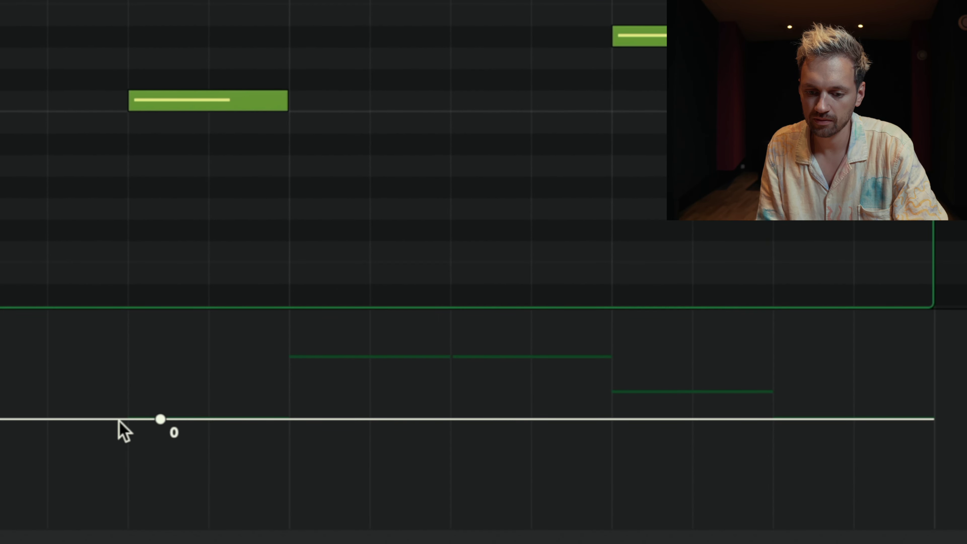
pyautogui.click(110, 419)
pyautogui.moveTo(121, 421); pyautogui.dragTo(119, 523)
pyautogui.moveTo(159, 419); pyautogui.dragTo(220, 419)
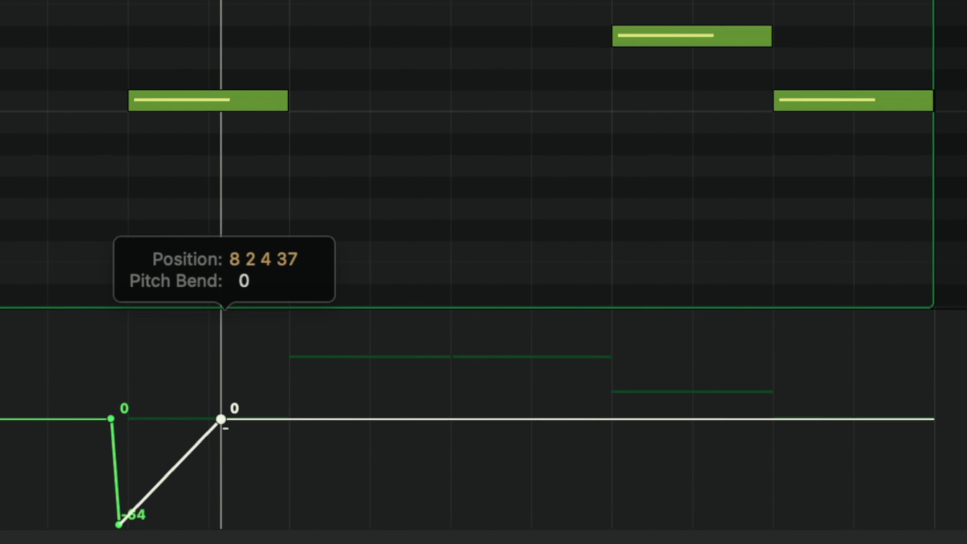
pyautogui.click(281, 419)
pyautogui.moveTo(287, 419); pyautogui.dragTo(288, 523)
pyautogui.click(356, 419)
pyautogui.moveTo(449, 419); pyautogui.dragTo(449, 522)
pyautogui.click(496, 419)
pyautogui.click(609, 419)
pyautogui.moveTo(615, 419); pyautogui.dragTo(614, 523)
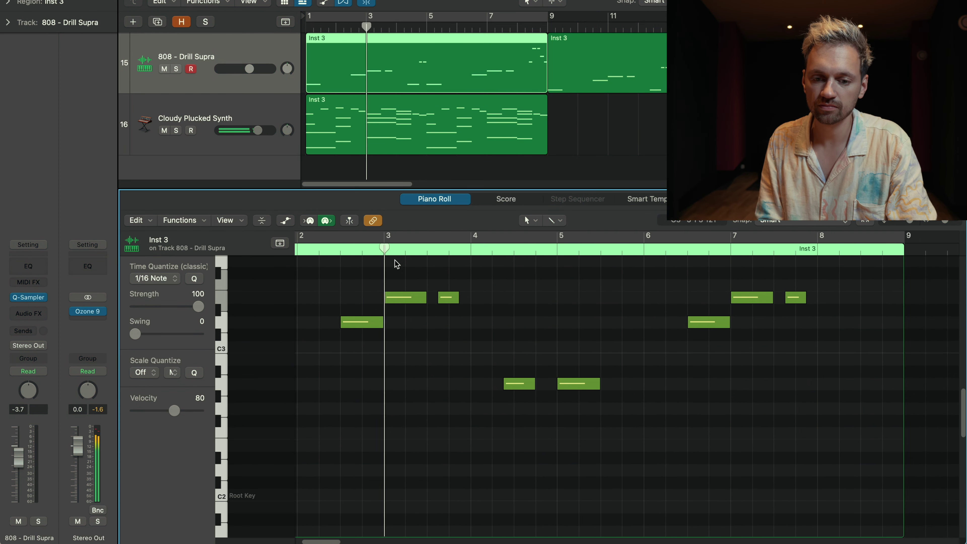
# - Move two selected notes from E3 to F3, then raise bar 4's A2 note to E3
pyautogui.scroll(2, 468, 355)
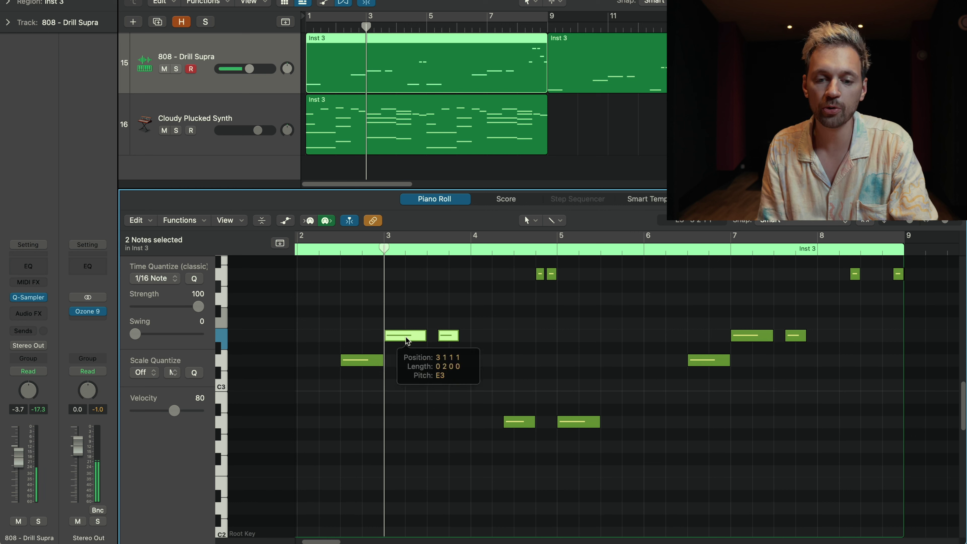
pyautogui.moveTo(406, 336); pyautogui.dragTo(407, 327)
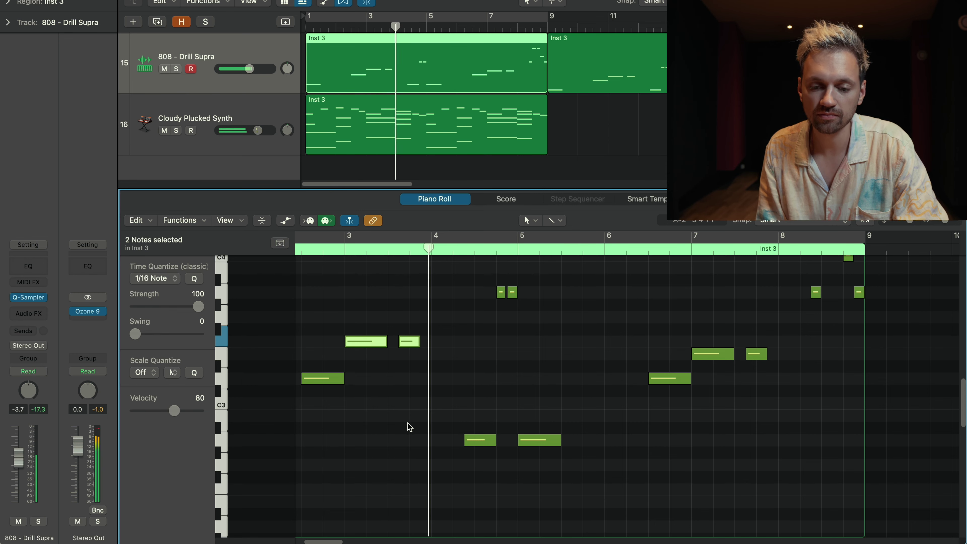
pyautogui.moveTo(441, 470); pyautogui.dragTo(554, 326)
pyautogui.click(475, 442)
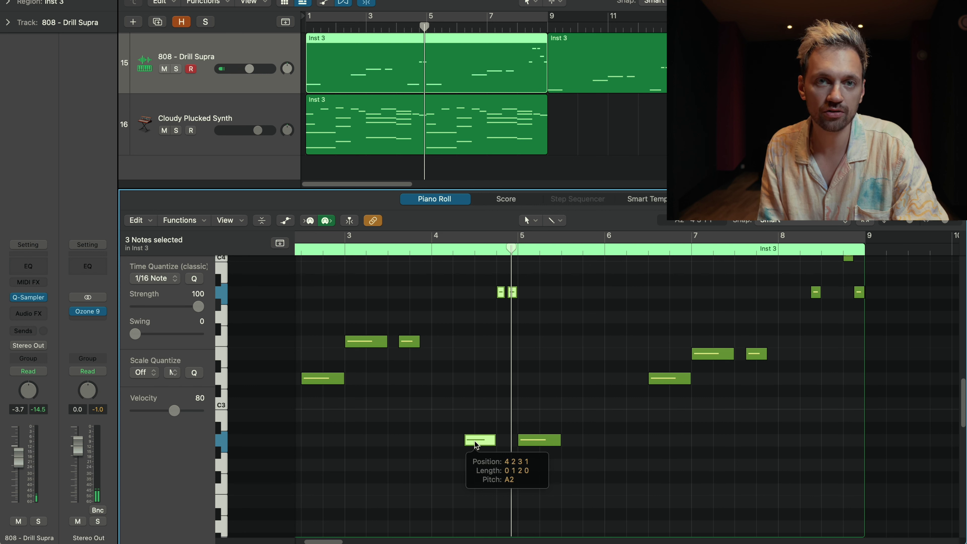
pyautogui.moveTo(475, 443); pyautogui.dragTo(477, 347)
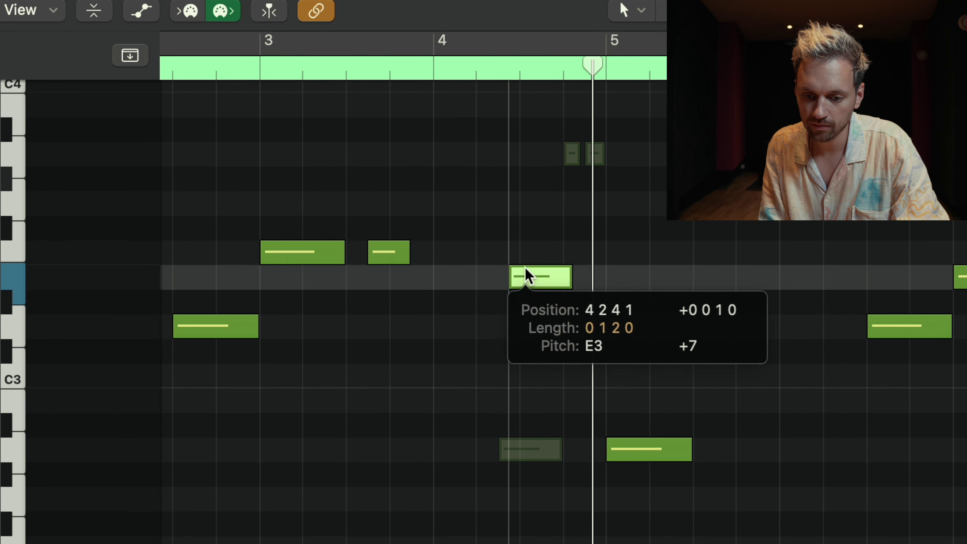
pyautogui.moveTo(524, 265); pyautogui.dragTo(523, 266)
pyautogui.scroll(3, 587, 439)
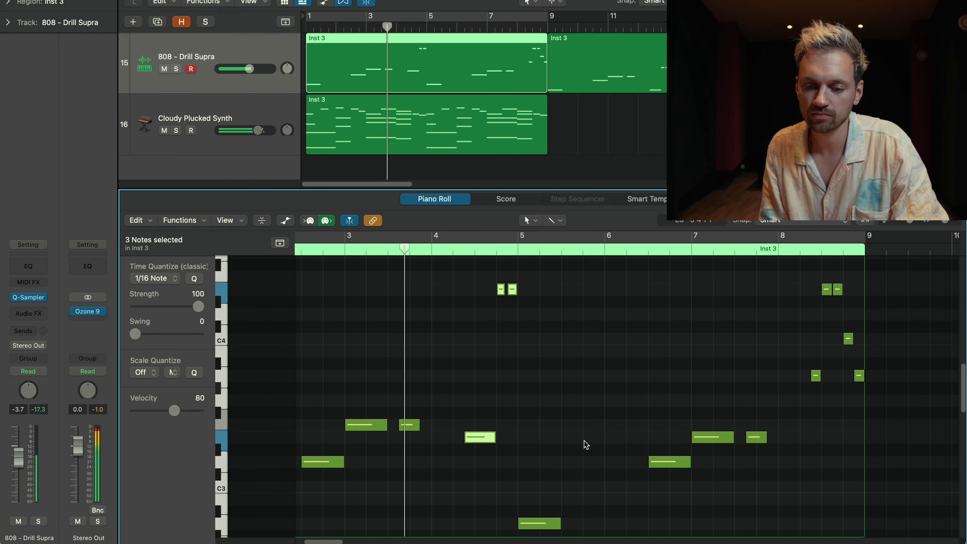
pyautogui.scroll(-2, 586, 444)
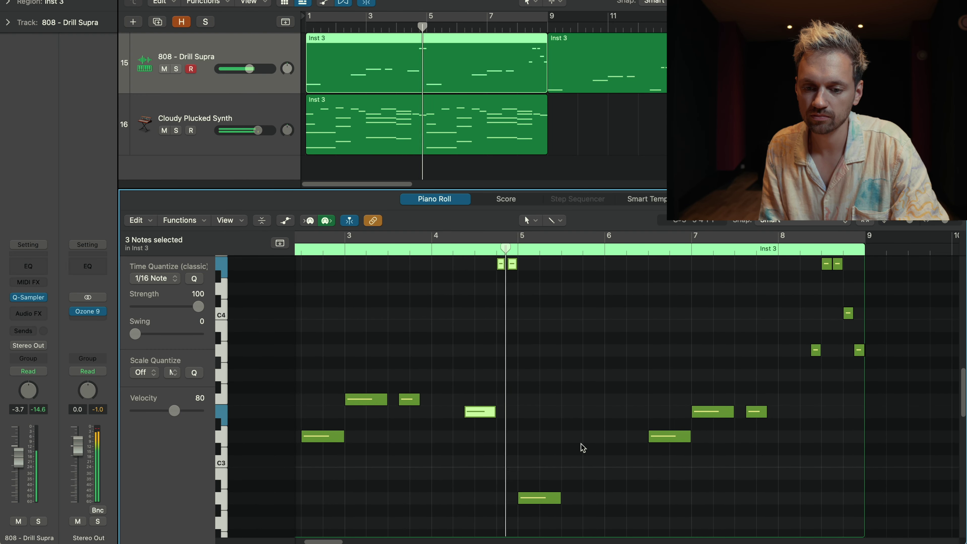
pyautogui.scroll(-5, 609, 457)
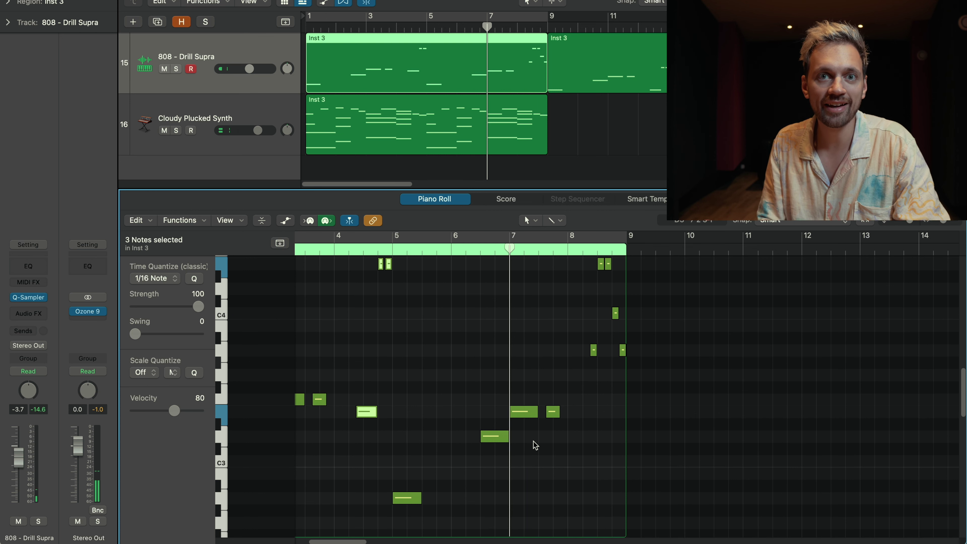
# - Lower the selected bar 7–8 808 notes a semitone from F3 to E3
pyautogui.keyDown('shift'); pyautogui.click(519, 412); pyautogui.keyUp('shift')
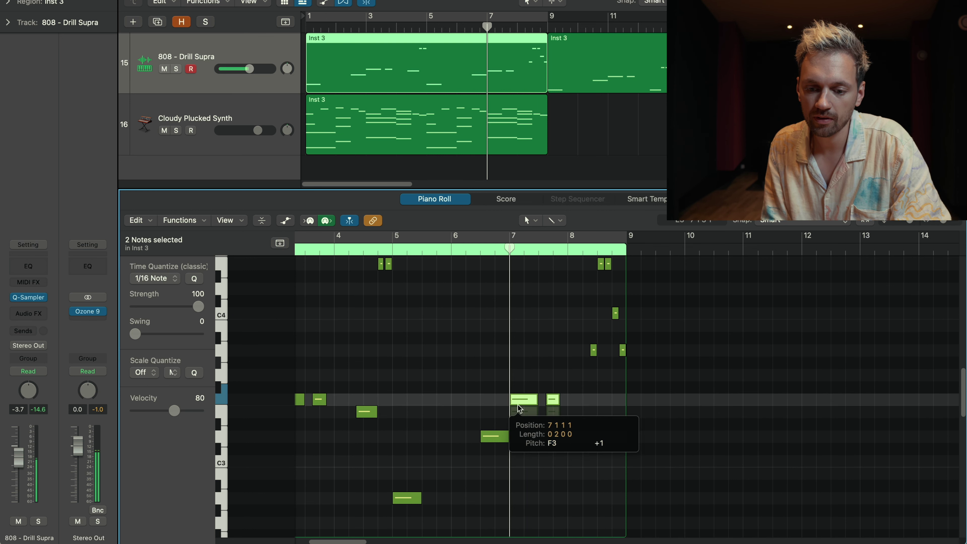
pyautogui.moveTo(584, 384); pyautogui.dragTo(653, 262)
pyautogui.scroll(10, 660, 520)
pyautogui.scroll(-10, 661, 521)
pyautogui.moveTo(593, 373); pyautogui.dragTo(594, 420)
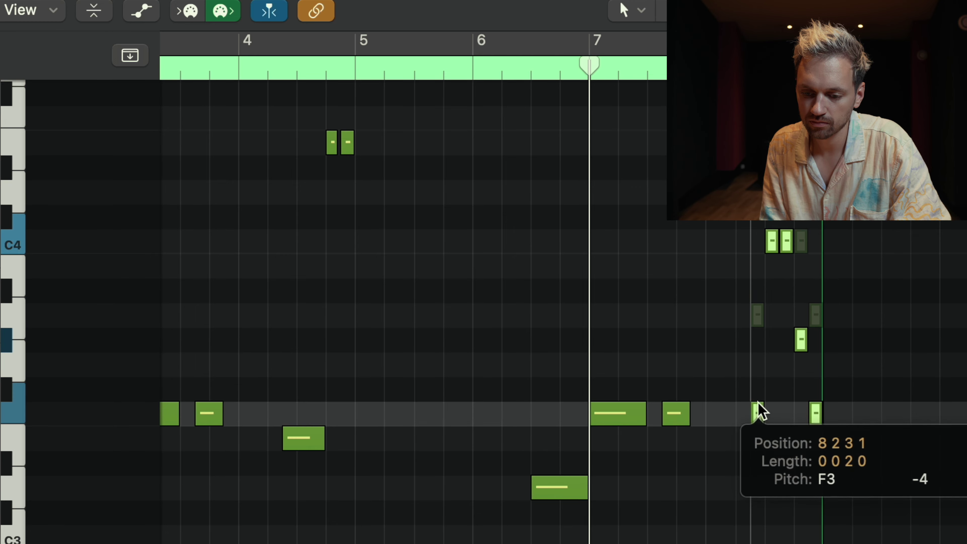
pyautogui.moveTo(758, 402); pyautogui.dragTo(756, 436)
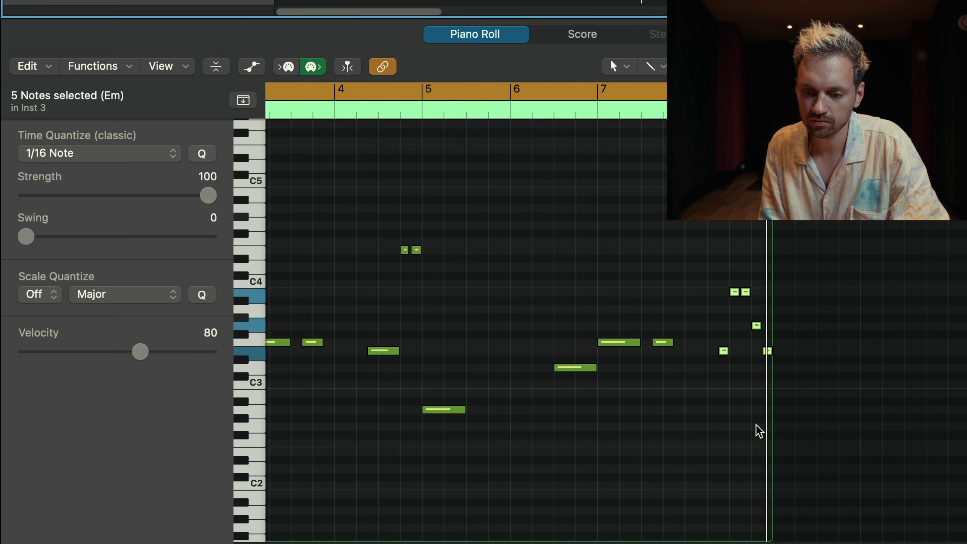
# - Raise the two bar-8 slide notes from B3 to E4 and nudge the late G3 note to G#3
pyautogui.scroll(5, 722, 359)
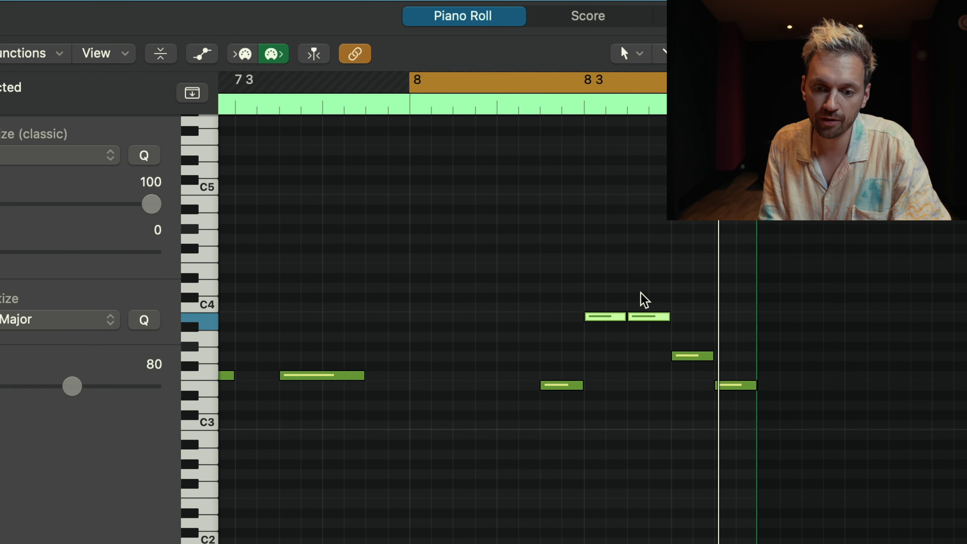
pyautogui.click(600, 321)
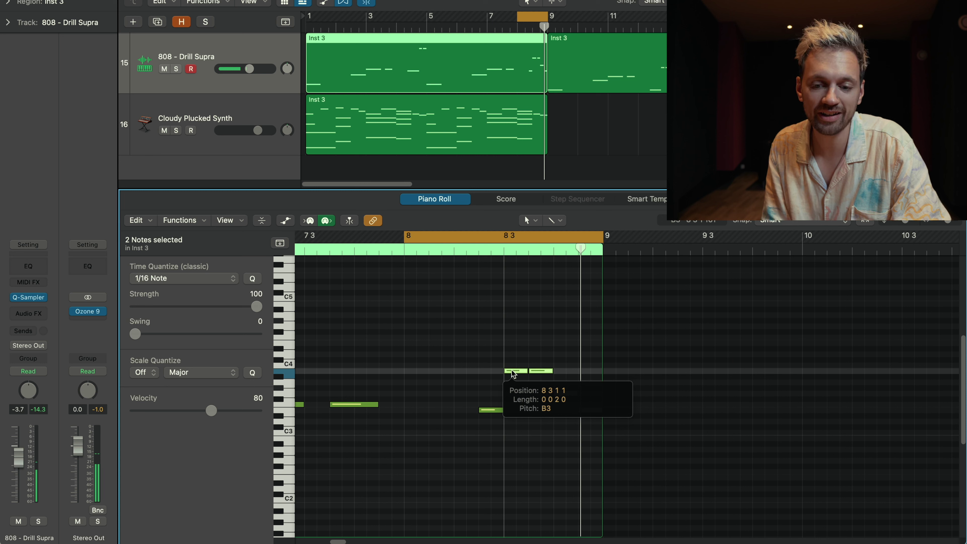
pyautogui.moveTo(513, 374); pyautogui.dragTo(515, 344)
pyautogui.press('space')
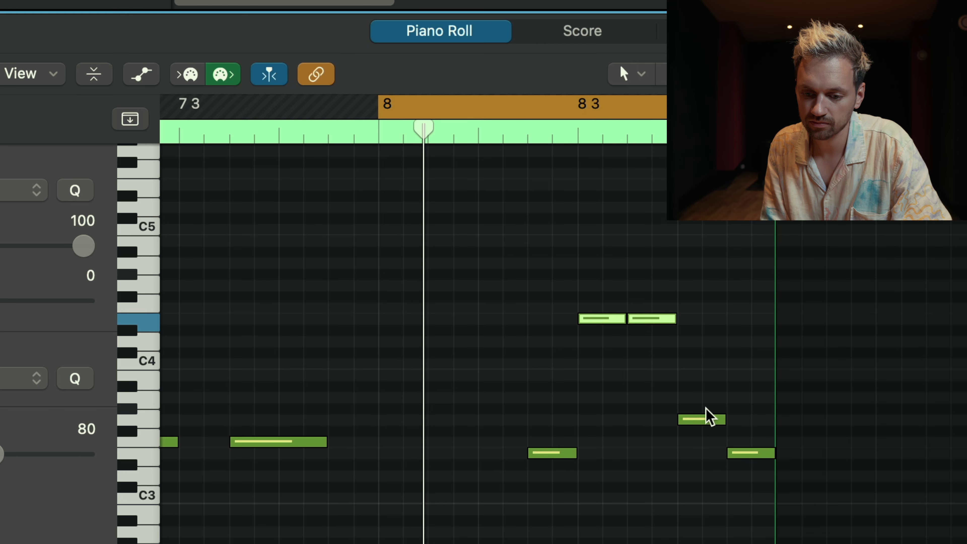
pyautogui.click(704, 420)
pyautogui.moveTo(702, 415)
pyautogui.mouseDown()
pyautogui.moveTo(702, 396)
pyautogui.moveTo(701, 413)
pyautogui.mouseUp()
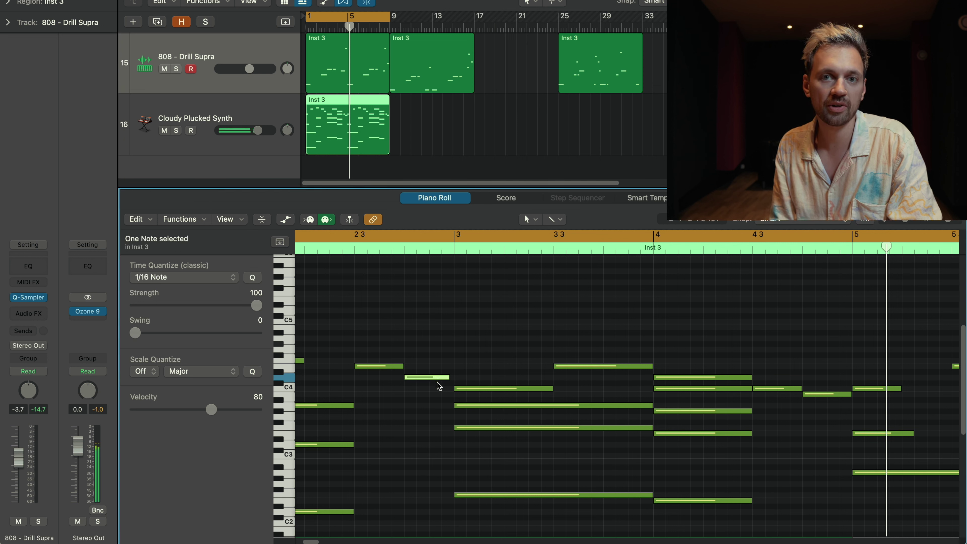
# - Transpose all region notes up three semitones, then drop the 808 notes nine semitones lower
pyautogui.press('super+a')
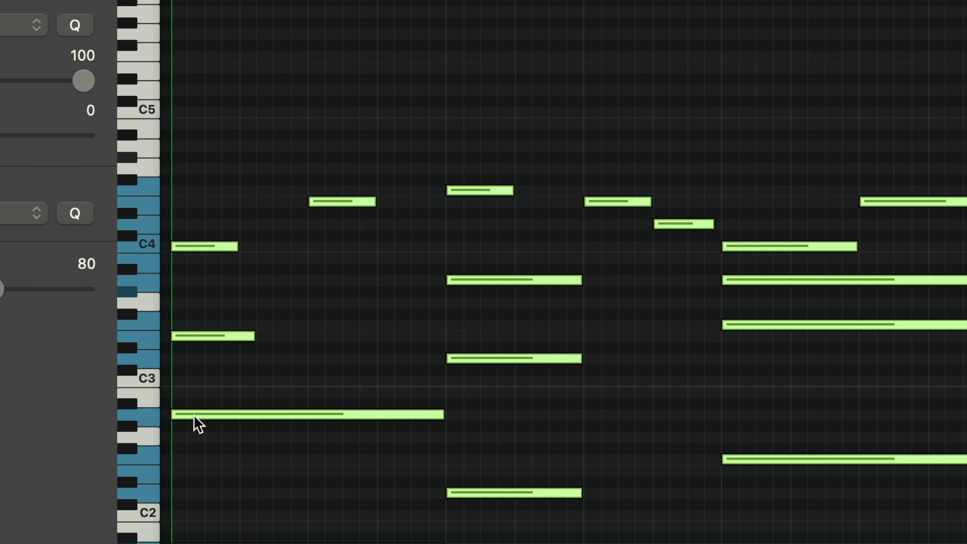
pyautogui.moveTo(194, 416)
pyautogui.moveTo(194, 416); pyautogui.dragTo(201, 390)
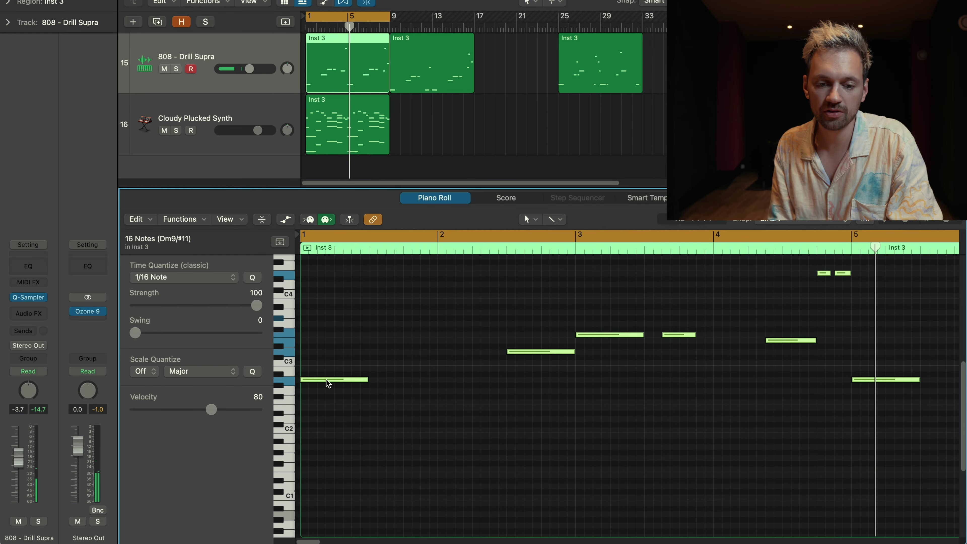
pyautogui.moveTo(327, 381); pyautogui.dragTo(326, 429)
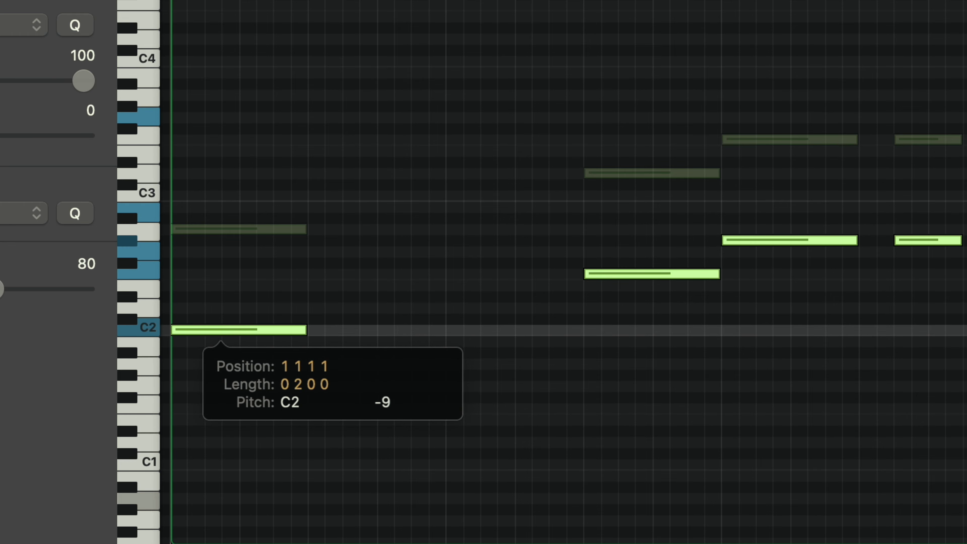
pyautogui.moveTo(220, 335); pyautogui.dragTo(220, 334)
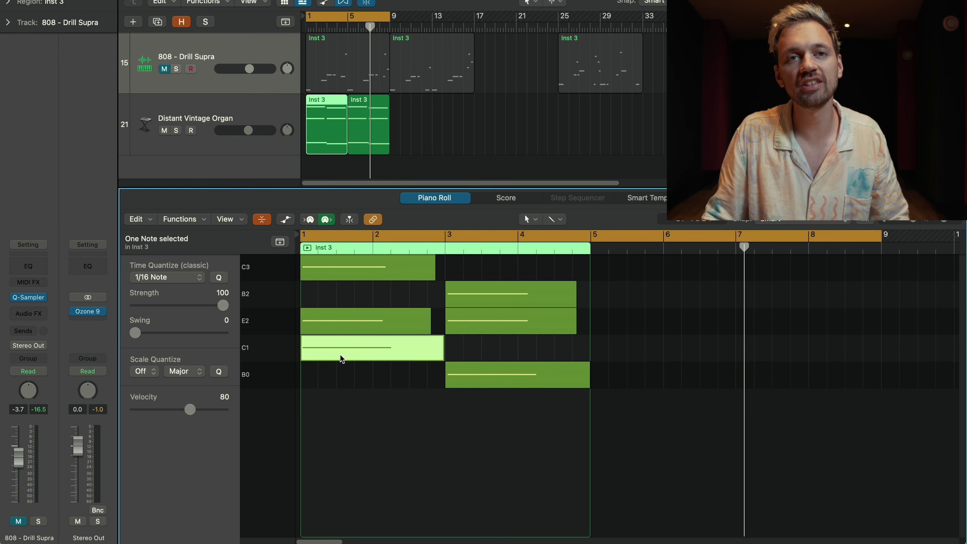
pyautogui.click(495, 385)
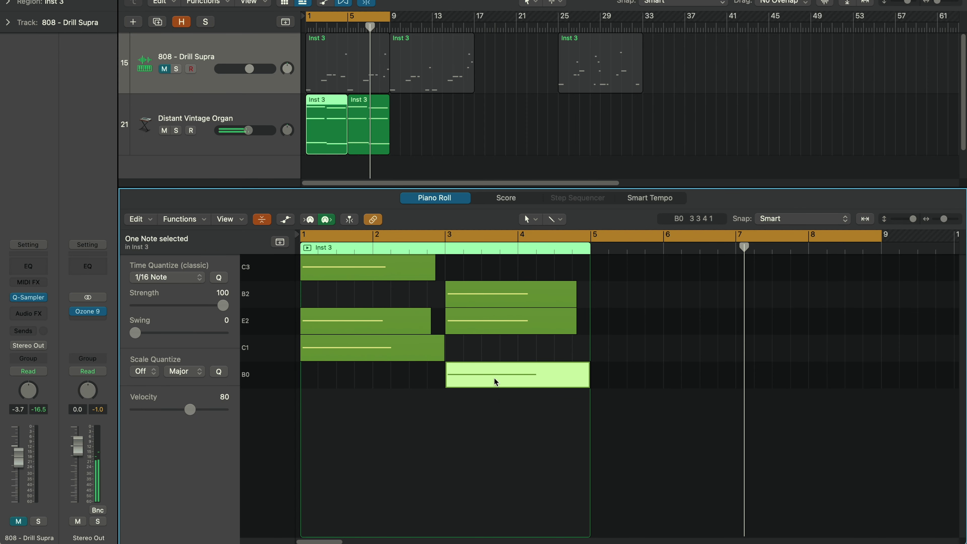
pyautogui.press('Return')
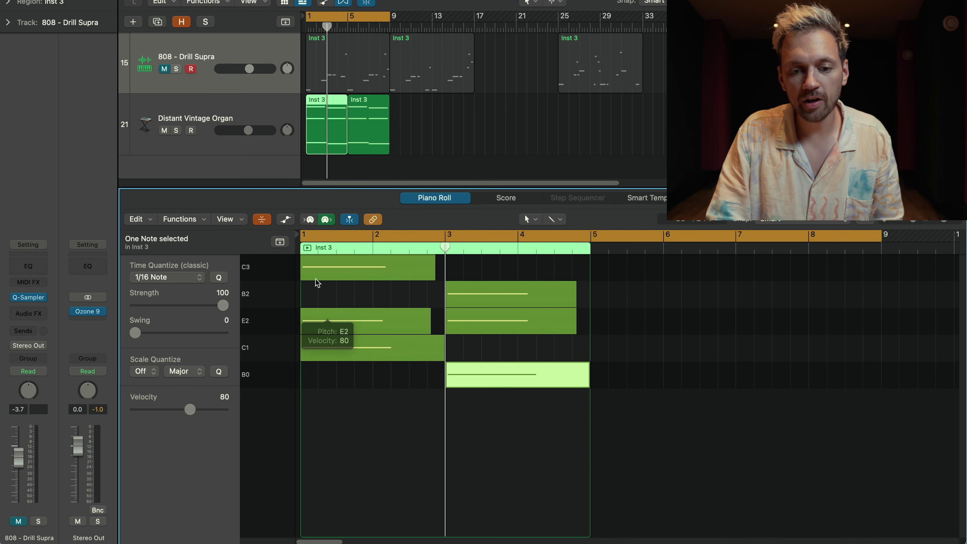
pyautogui.click(326, 351)
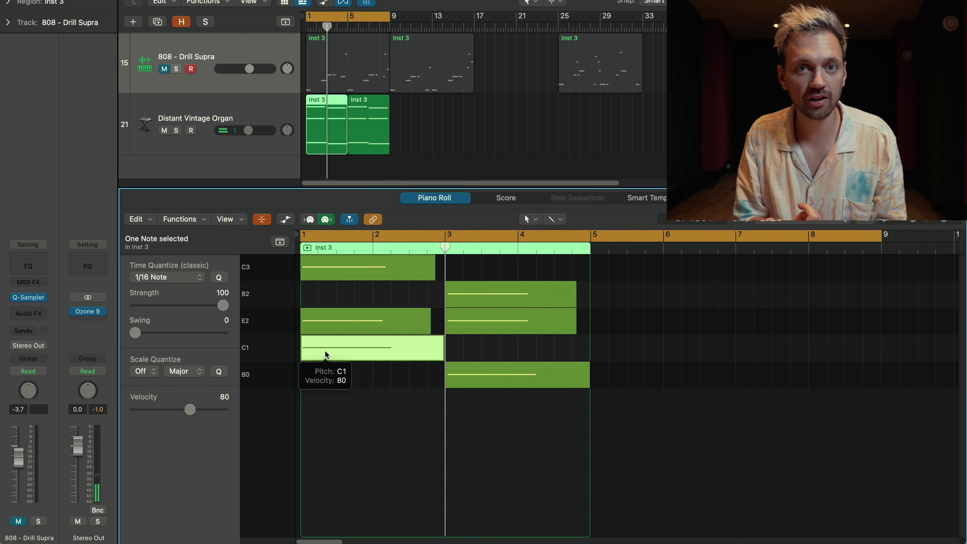
pyautogui.click(475, 375)
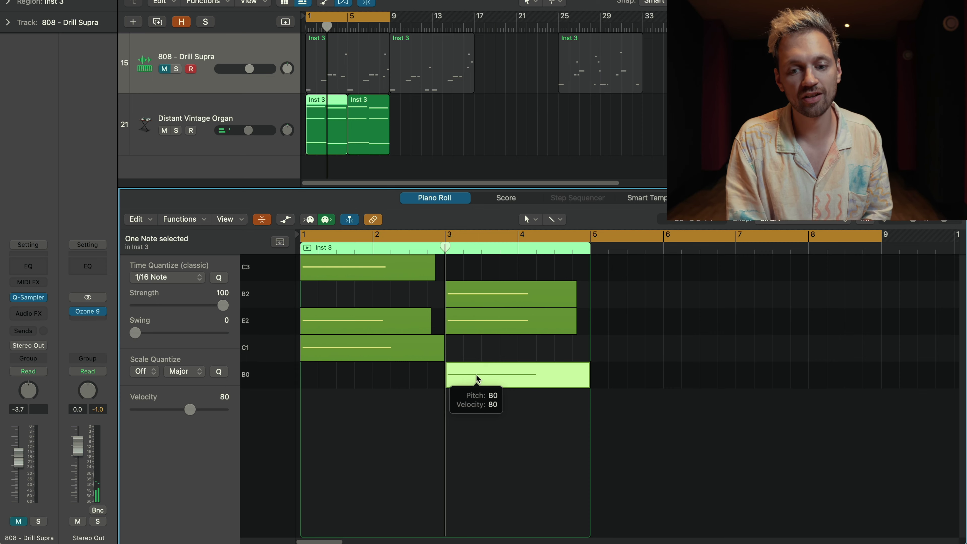
pyautogui.click(422, 297)
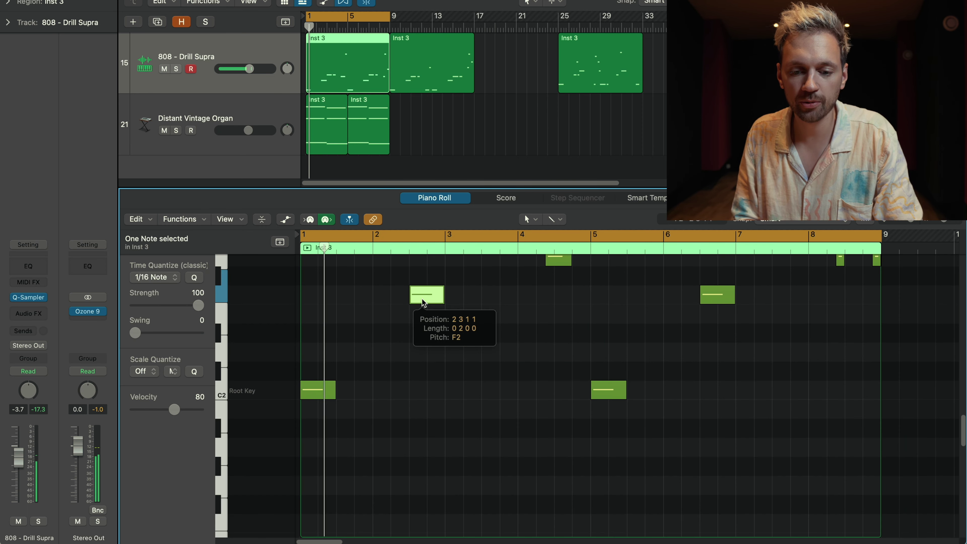
# - Move the first 808 note from F2 to C2, lower the G#2 notes to B1, and play back
pyautogui.moveTo(422, 297); pyautogui.dragTo(421, 392)
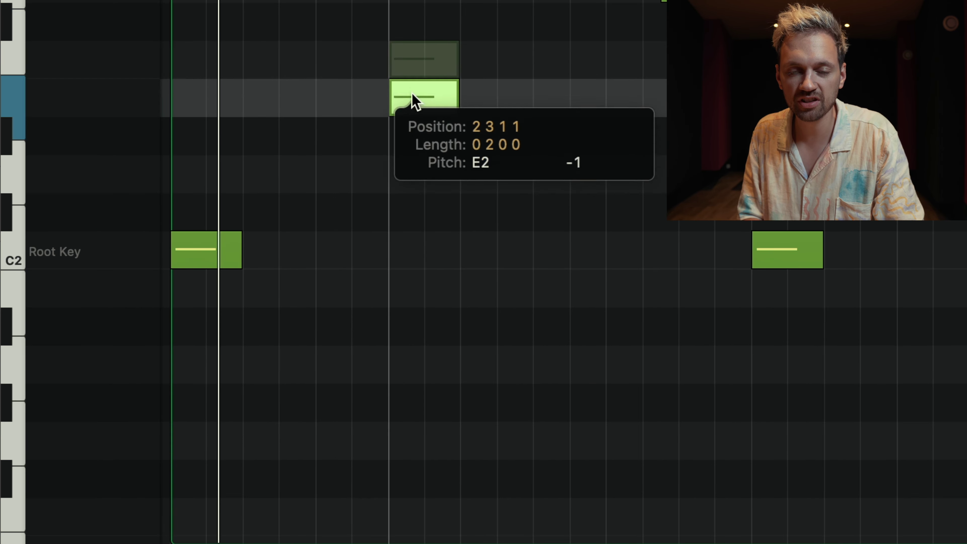
pyautogui.moveTo(413, 253); pyautogui.dragTo(416, 257)
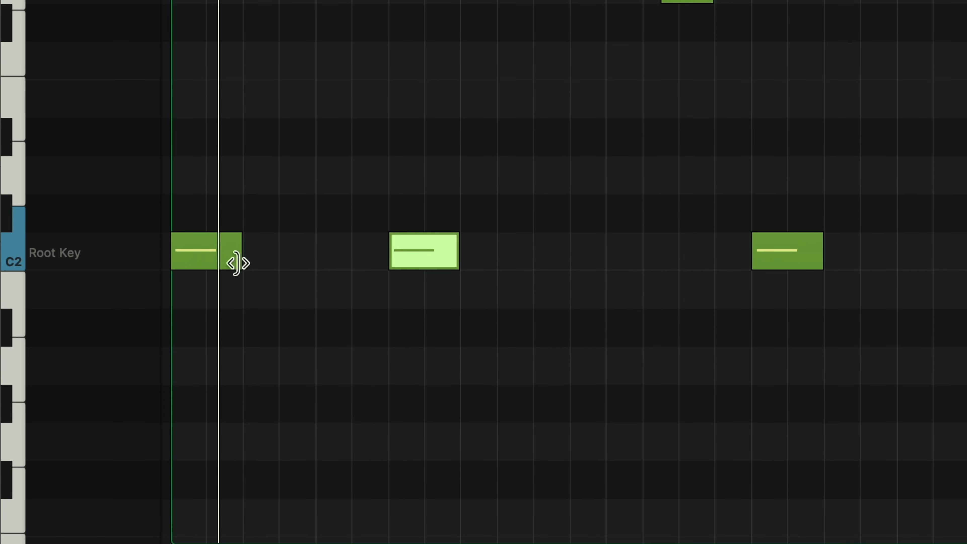
pyautogui.click(468, 306)
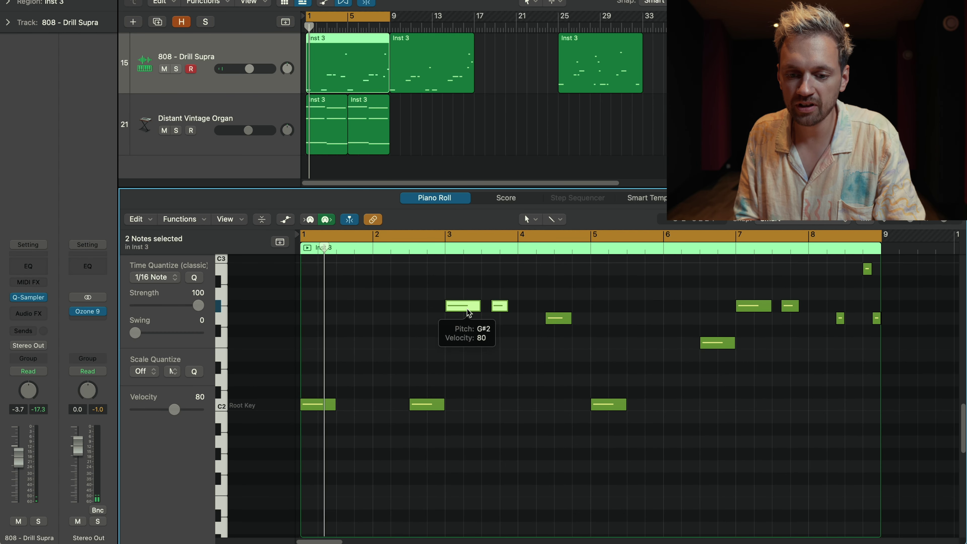
pyautogui.moveTo(467, 313); pyautogui.dragTo(466, 423)
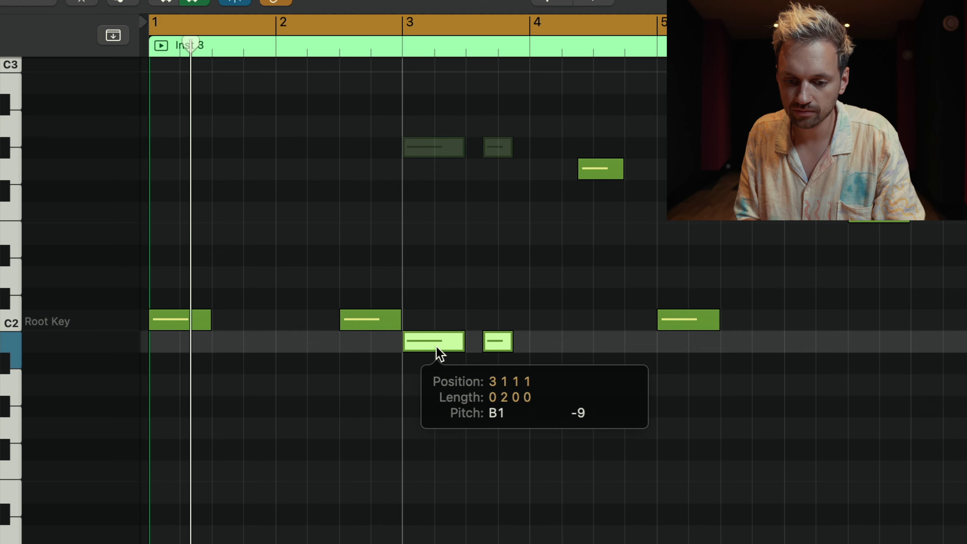
pyautogui.moveTo(440, 354); pyautogui.dragTo(441, 353)
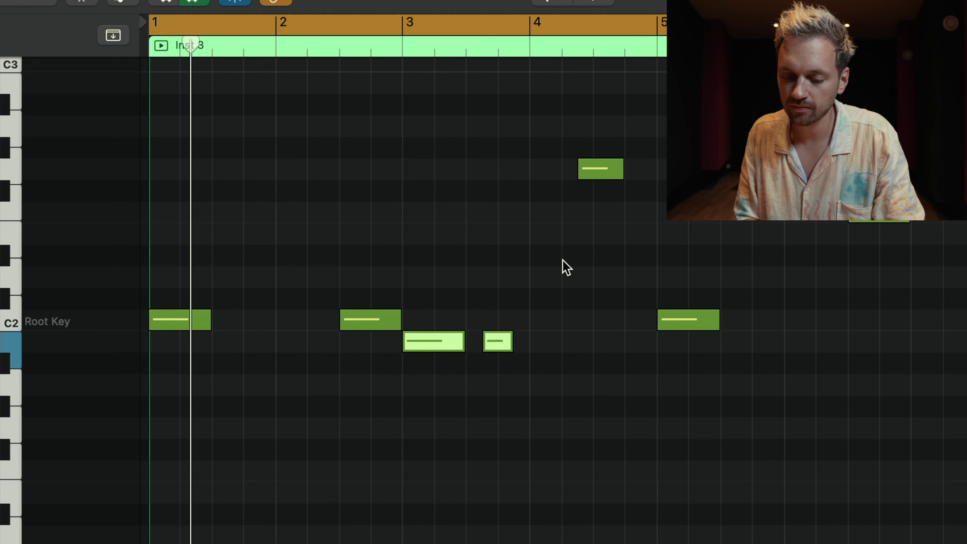
pyautogui.moveTo(557, 343); pyautogui.dragTo(560, 437)
pyautogui.press('space')
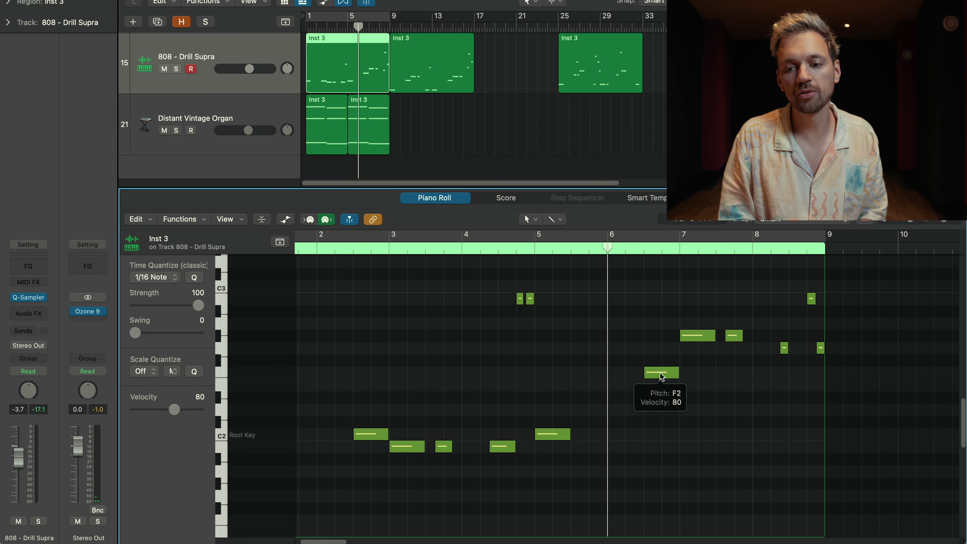
# - Lower the bar 6–7 notes to C2 and the three bar-8 notes to B1
pyautogui.moveTo(661, 376); pyautogui.dragTo(660, 437)
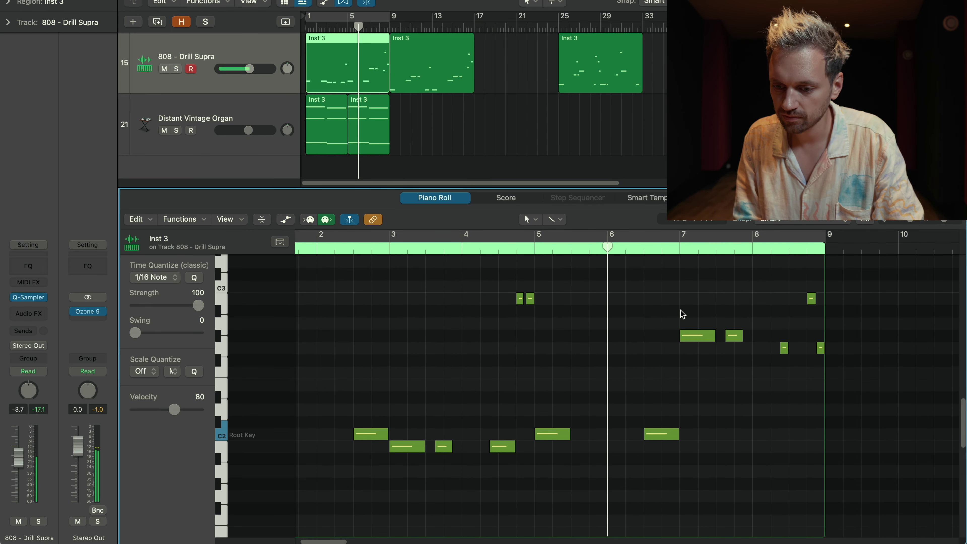
pyautogui.moveTo(737, 342); pyautogui.dragTo(701, 444)
pyautogui.moveTo(751, 369); pyautogui.dragTo(855, 291)
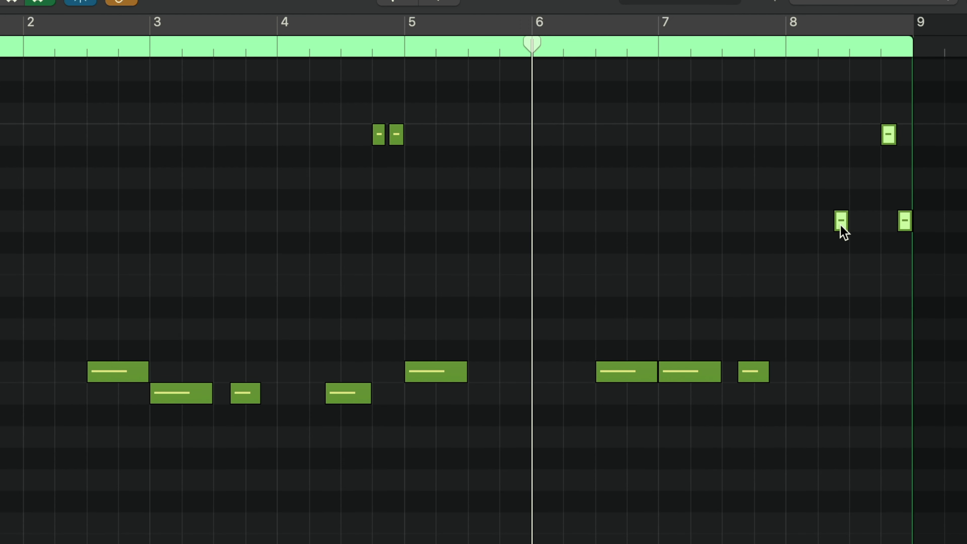
pyautogui.moveTo(840, 225); pyautogui.dragTo(837, 391)
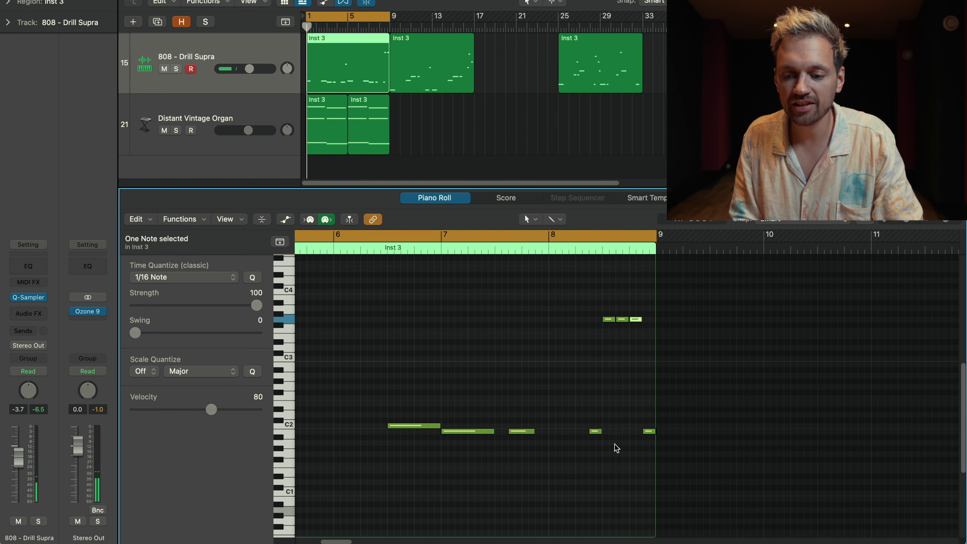
# - Set the bar-8 slide notes to B2 and the final slide note to G3
pyautogui.moveTo(636, 320); pyautogui.dragTo(631, 365)
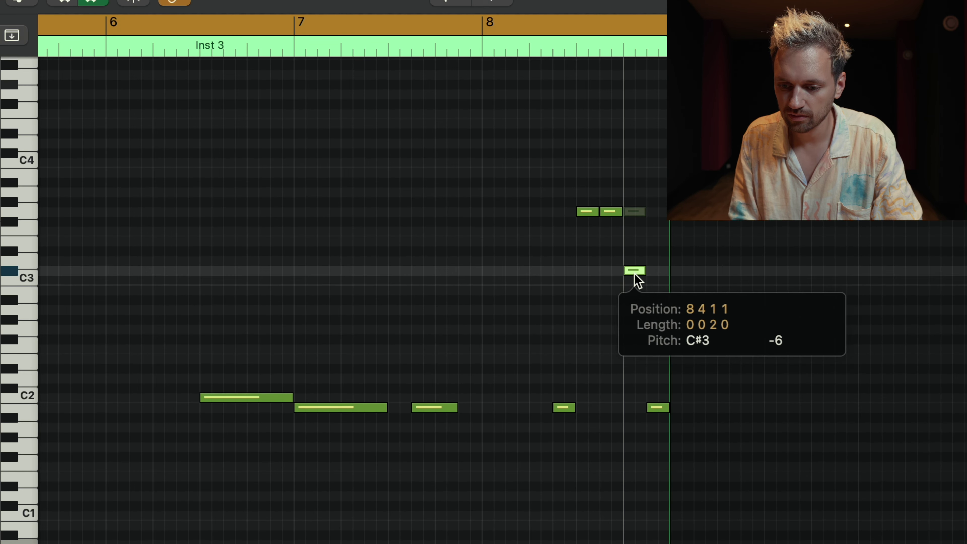
pyautogui.moveTo(637, 296); pyautogui.dragTo(635, 292)
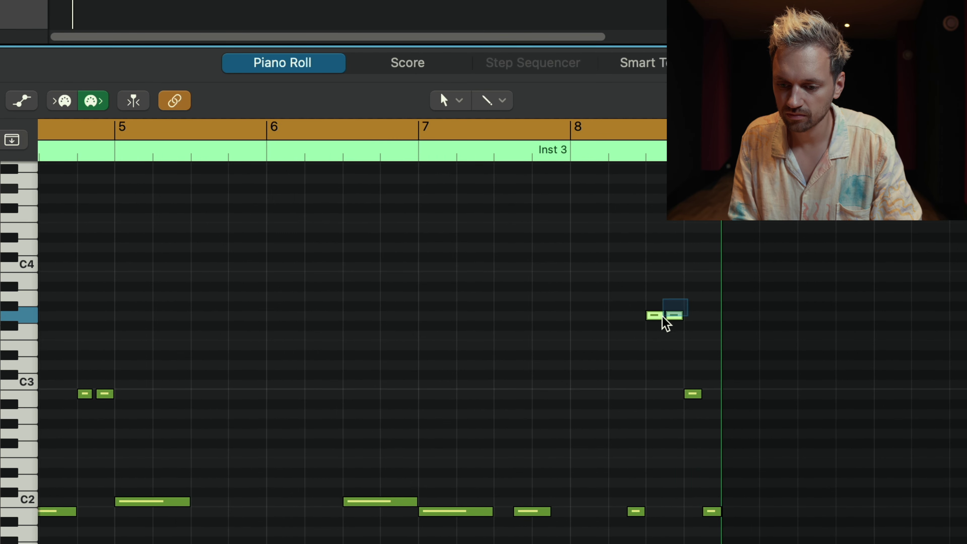
pyautogui.moveTo(662, 316); pyautogui.dragTo(695, 329)
pyautogui.click(694, 396)
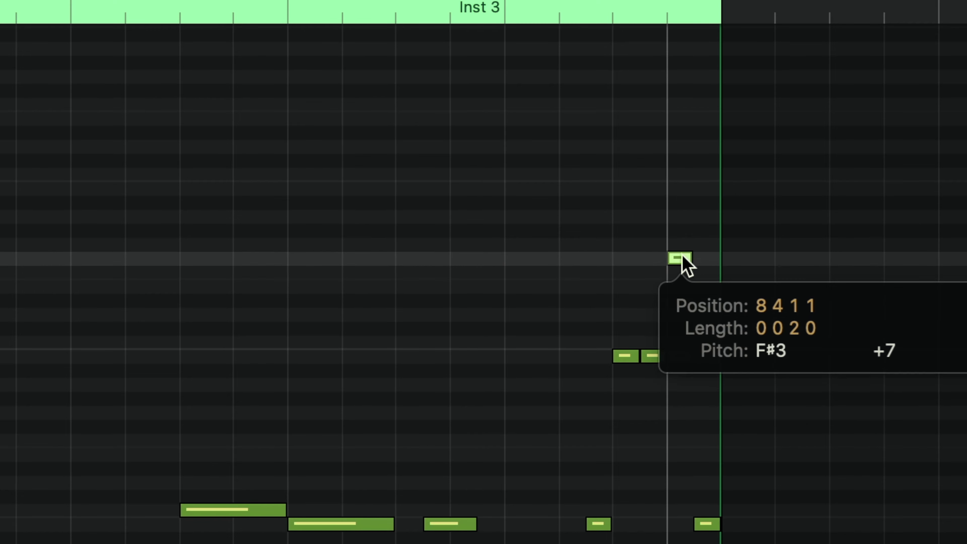
pyautogui.moveTo(685, 264); pyautogui.dragTo(687, 259)
pyautogui.press('space')
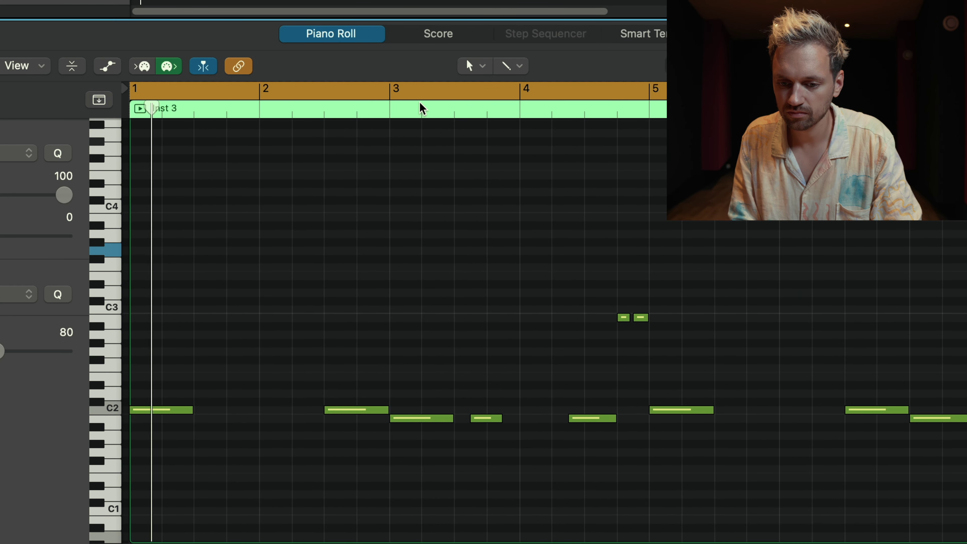
pyautogui.scroll(3, 442, 484)
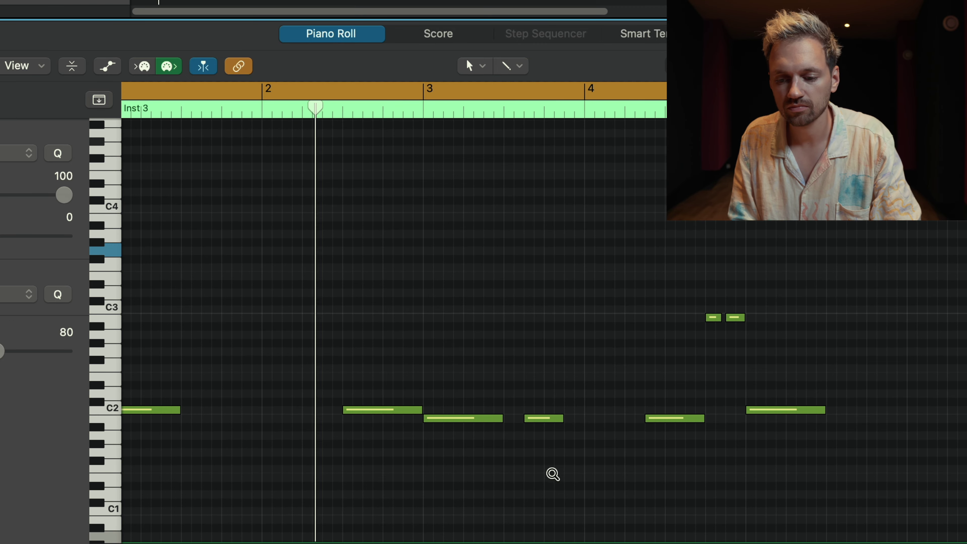
pyautogui.scroll(3, 587, 471)
pyautogui.scroll(-3, 664, 473)
pyautogui.scroll(-3, 661, 473)
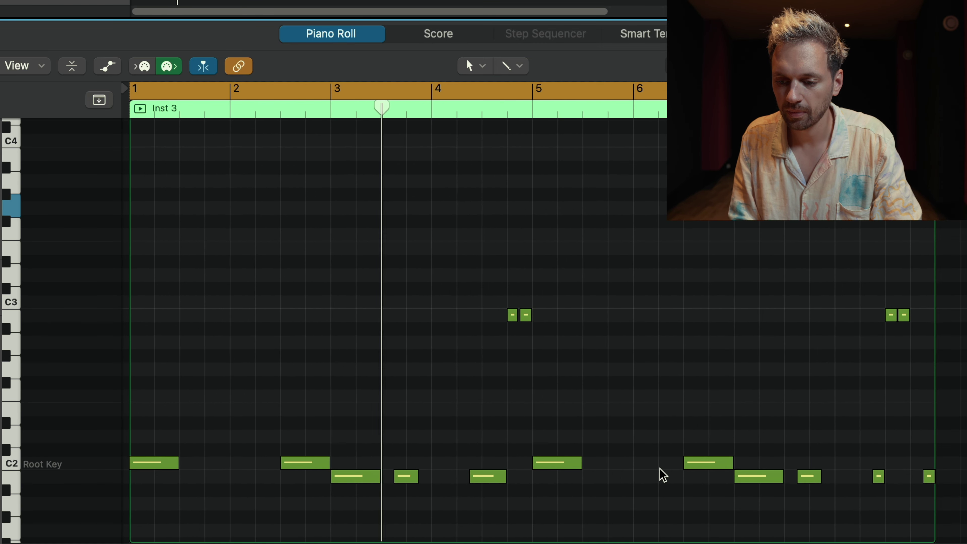
pyautogui.scroll(2, 685, 437)
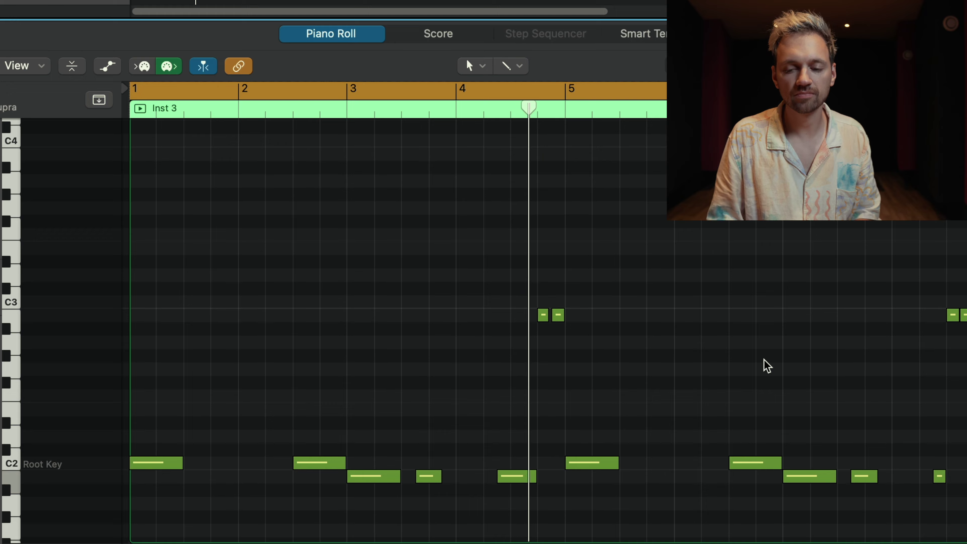